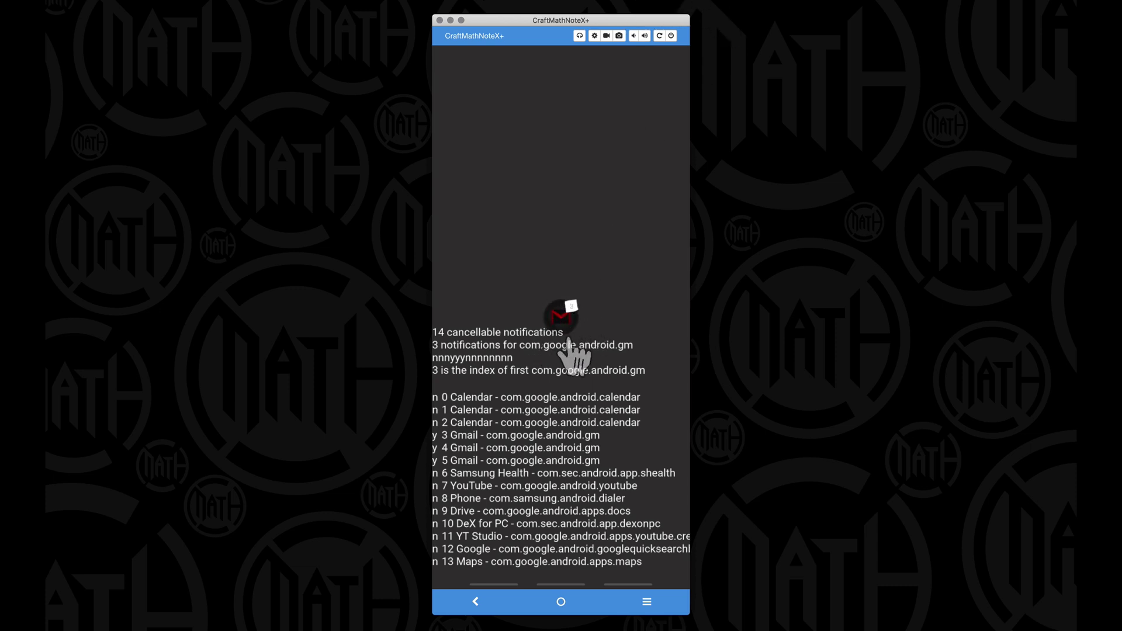
Step: Exit the full-screen preview to reach the editor listing Notification Badges Komp and For Loop Notifications
left_click(613, 389)
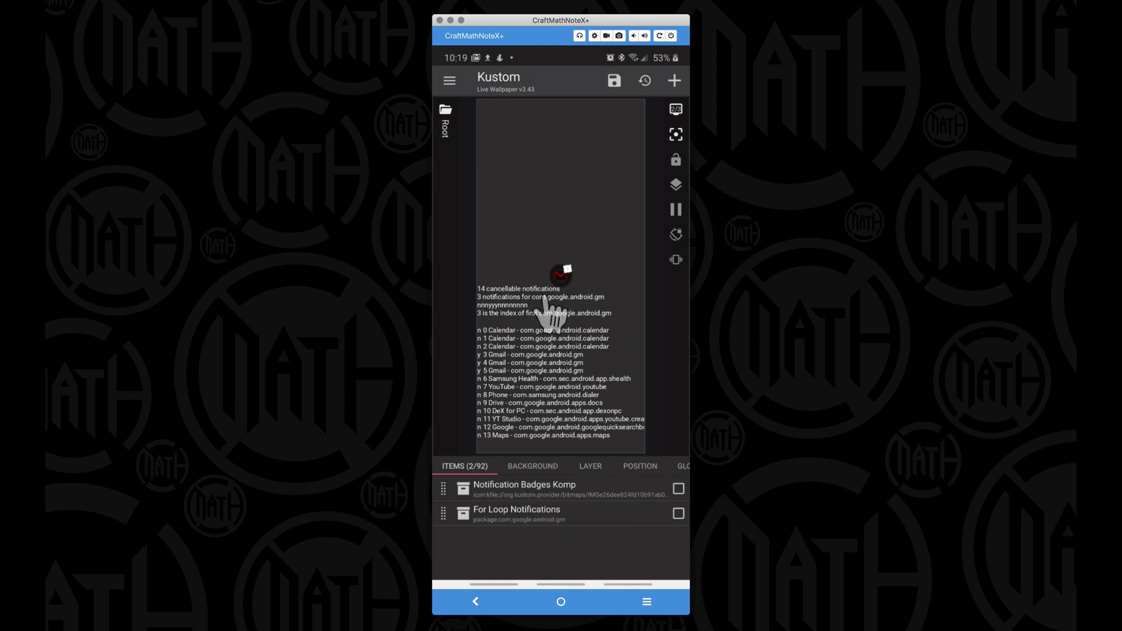
Step: Select and delete the For Loop Notifications item from the preset
left_click(677, 514)
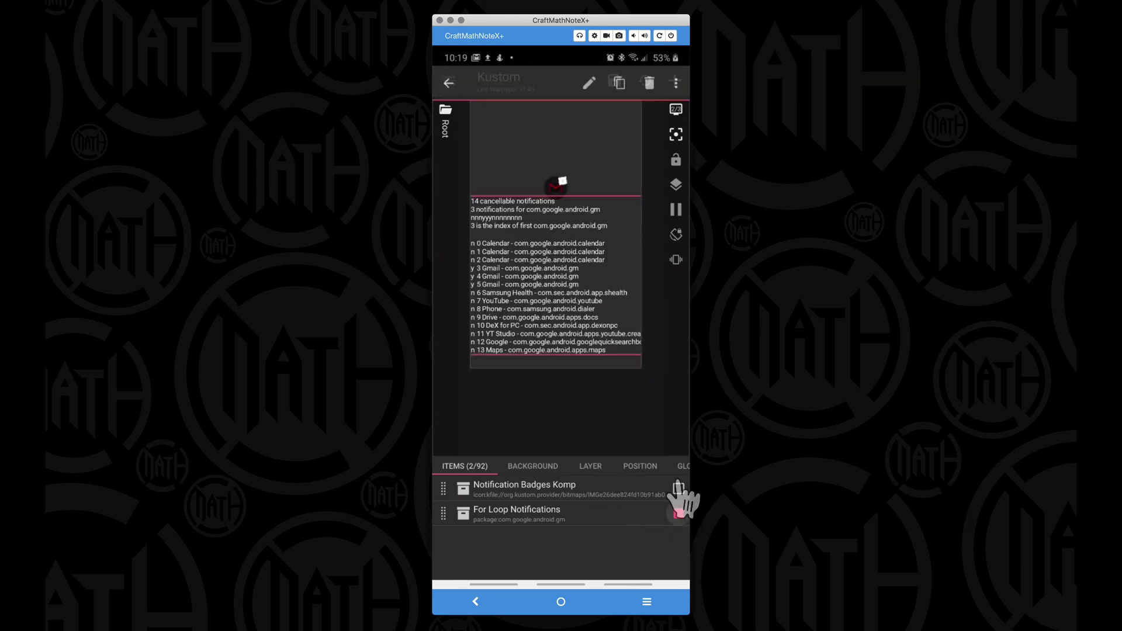
left_click(649, 83)
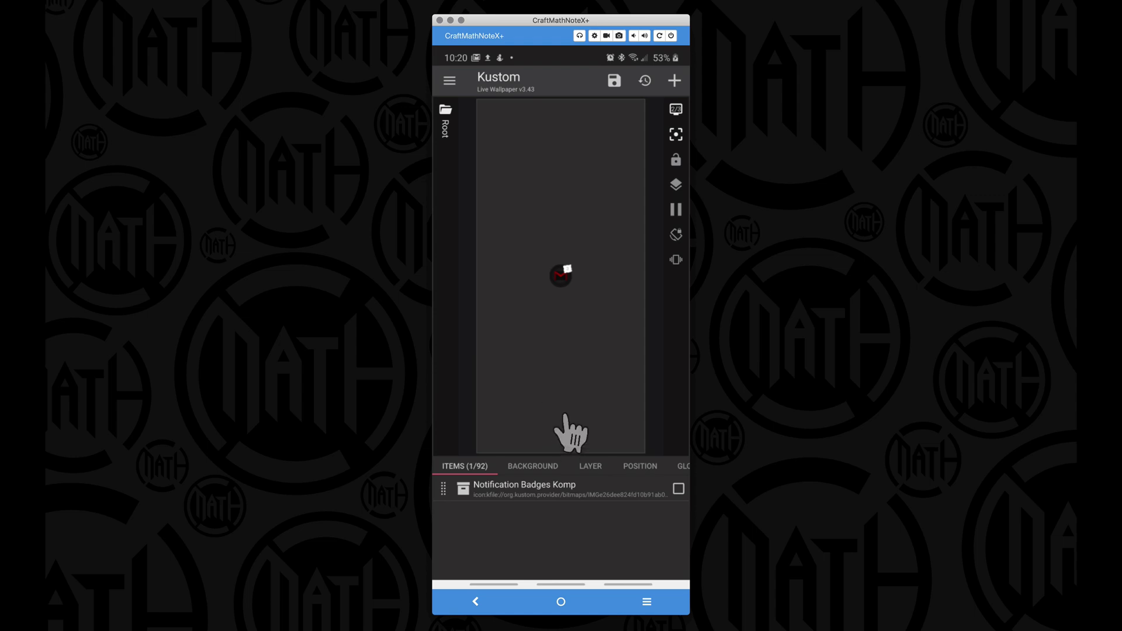
Step: Open Notification Badges Komp and view its globals: appPkg com.google.android.gm, which img, colShape #FFC80000
left_click(505, 492)
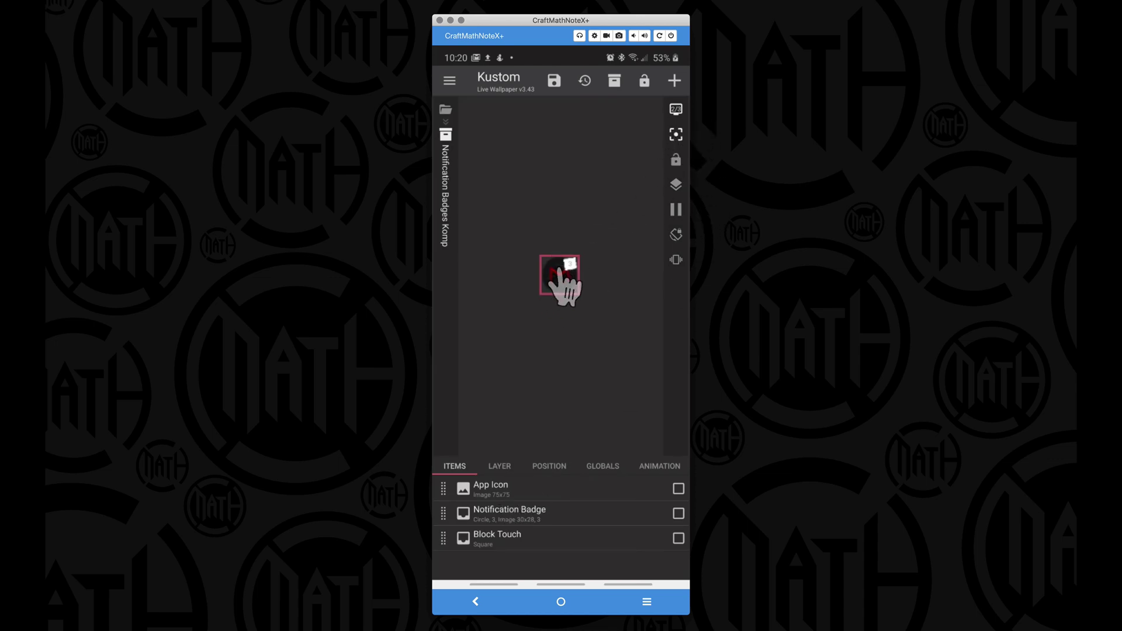
left_click(603, 466)
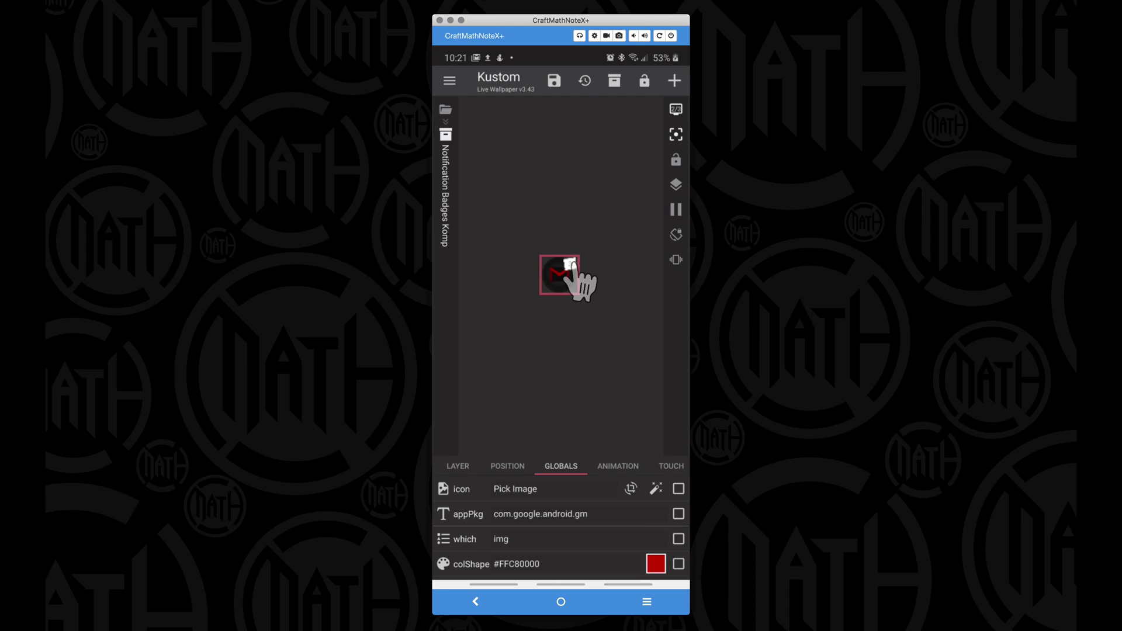
Step: Switch the badge style to shape and set colShape to blue #FF1700C8
left_click(522, 538)
left_click(487, 353)
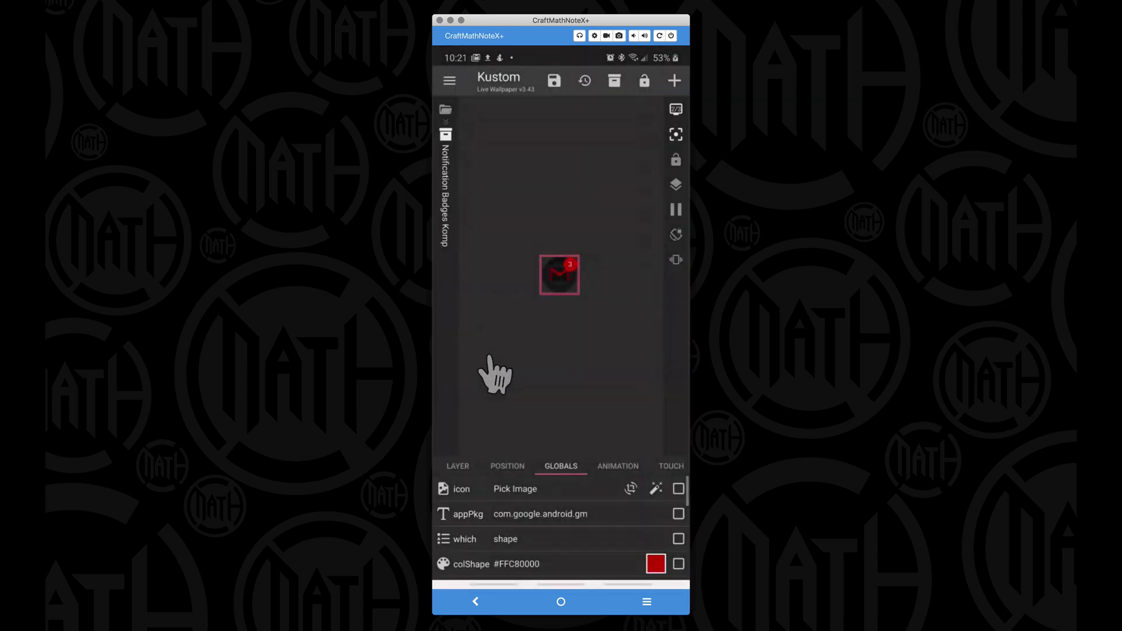
left_click(656, 564)
left_click(592, 564)
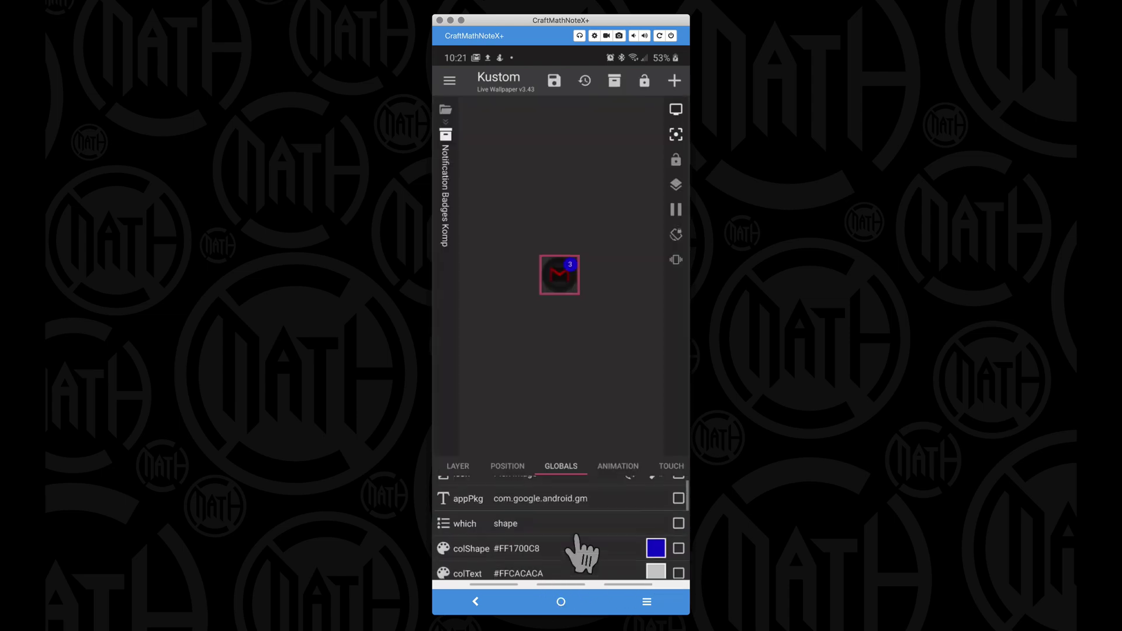
scroll(577, 551, "down", 1)
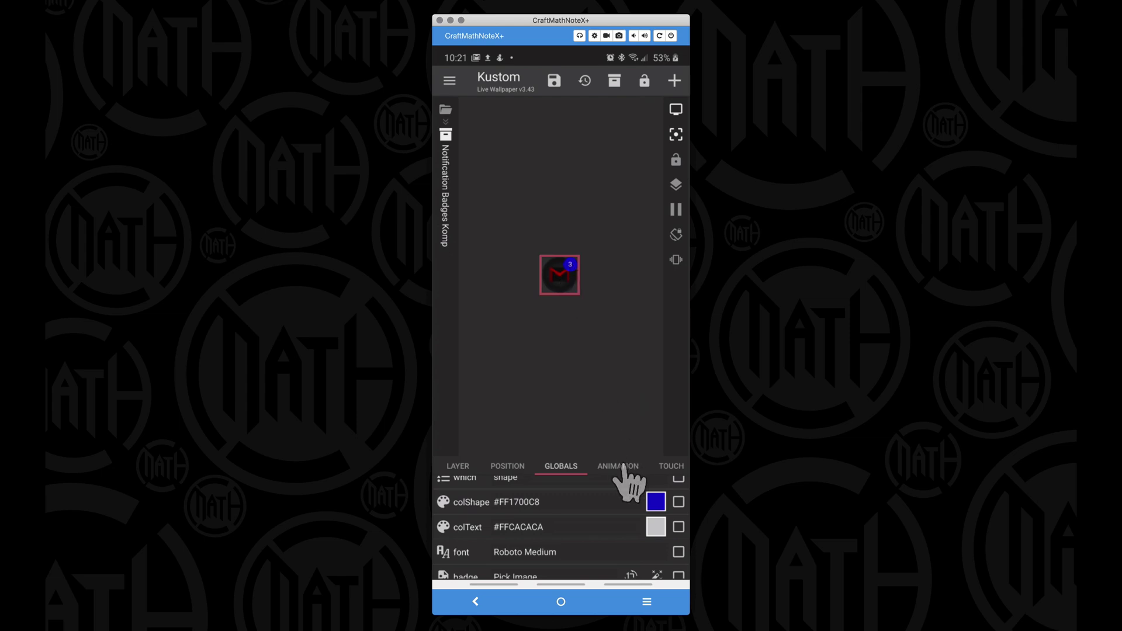
Step: Set colText to light blue #FF3093F0 and return the badge style to img
left_click(655, 527)
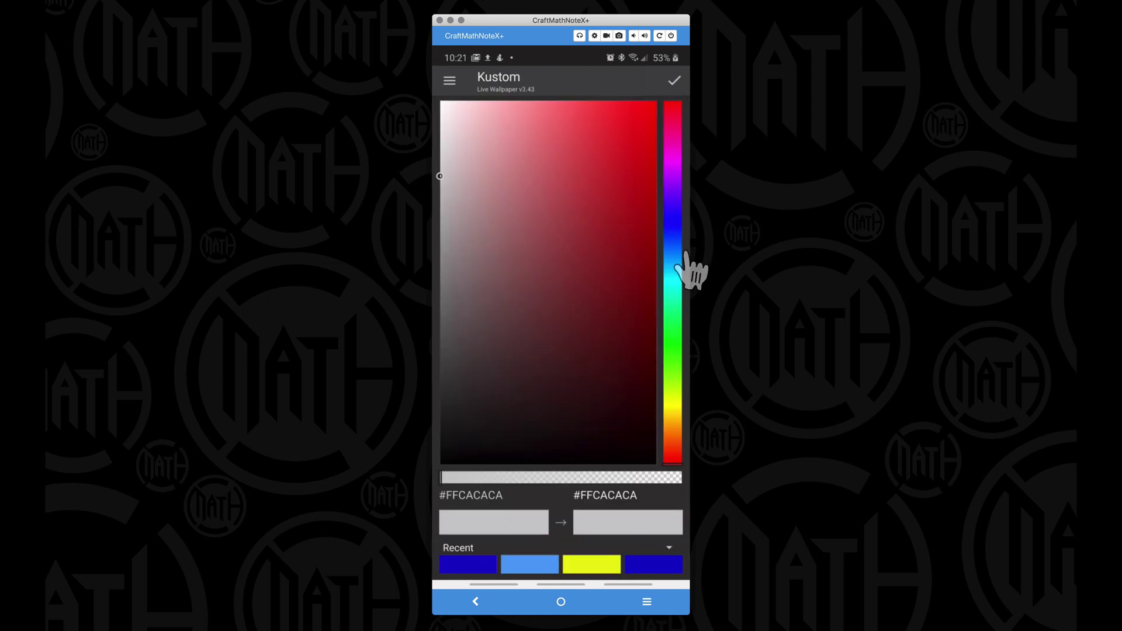
left_click(533, 562)
scroll(553, 562, "down", 1)
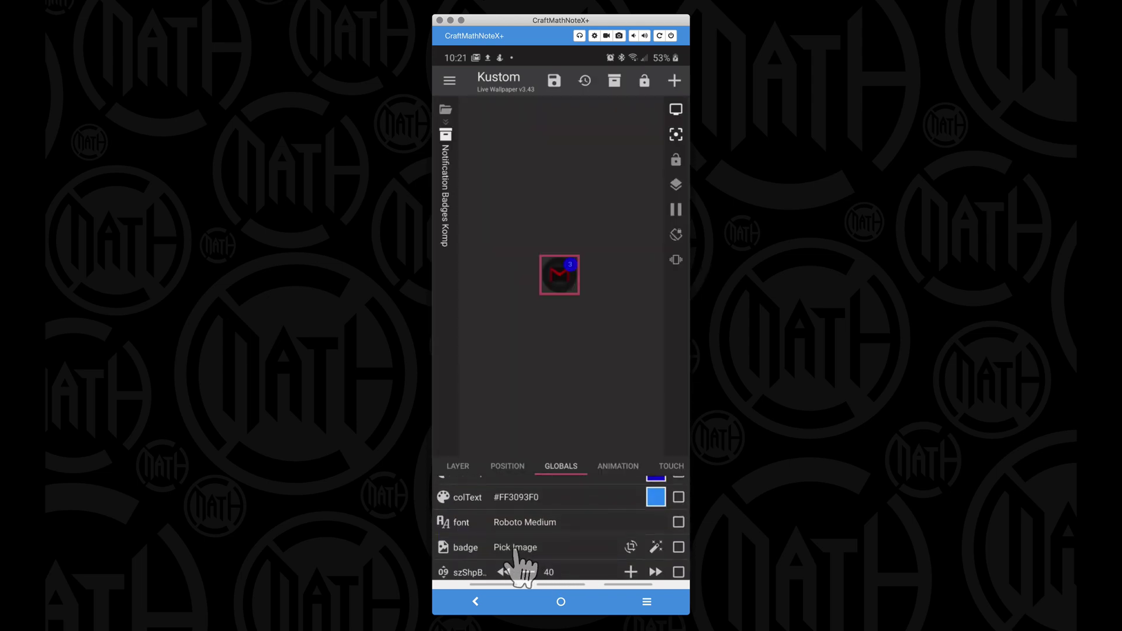
scroll(518, 566, "up", 3)
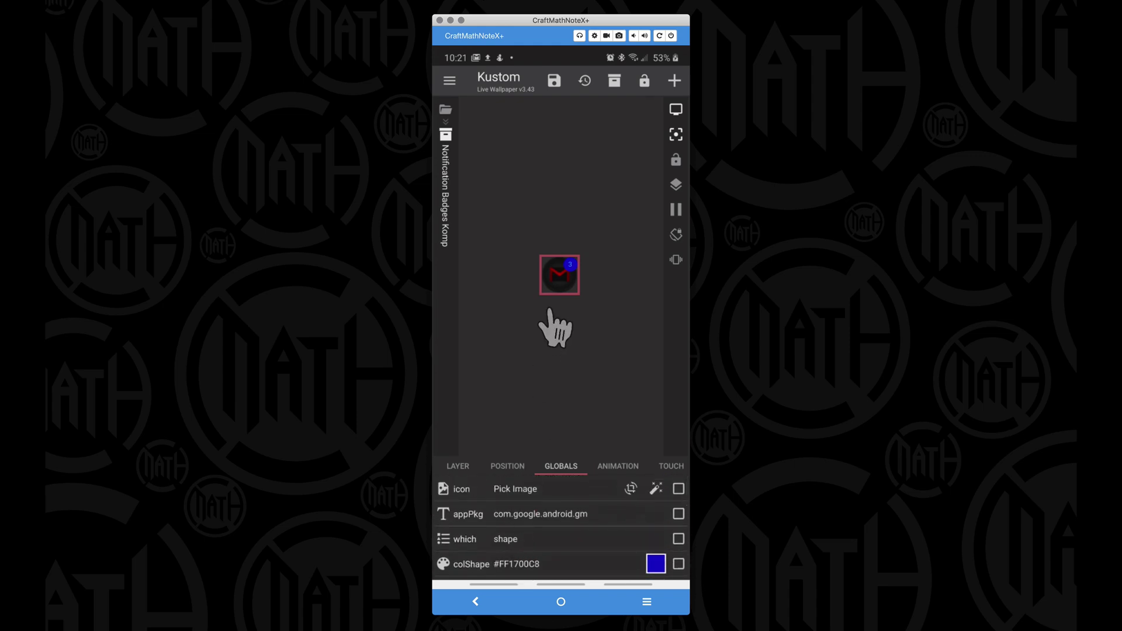
left_click(514, 543)
left_click(472, 326)
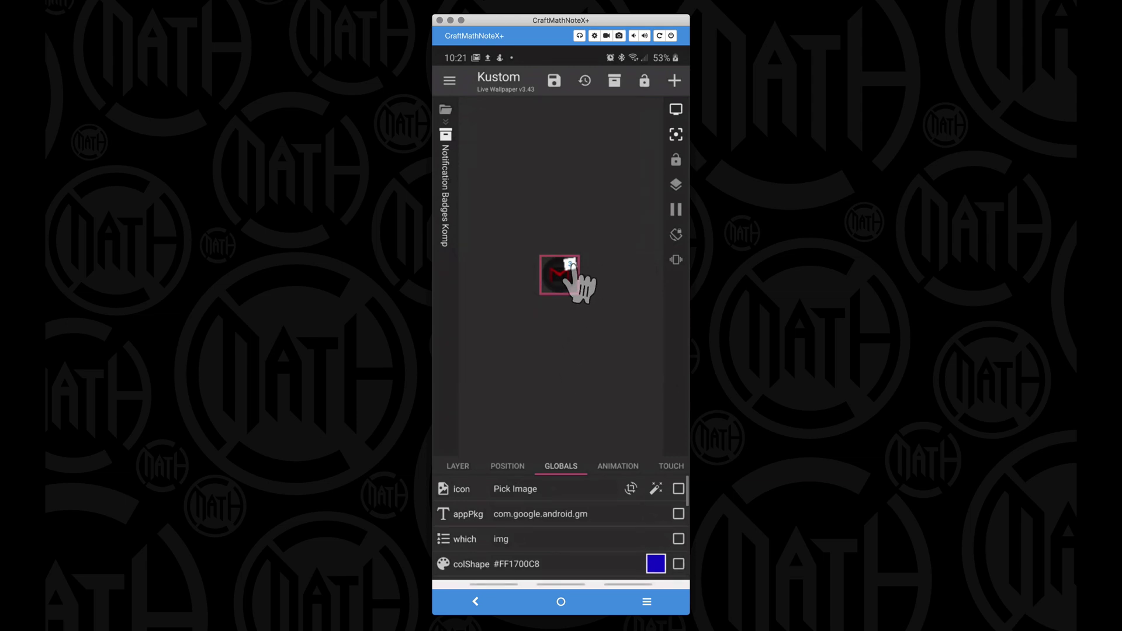
scroll(556, 550, "down", 2)
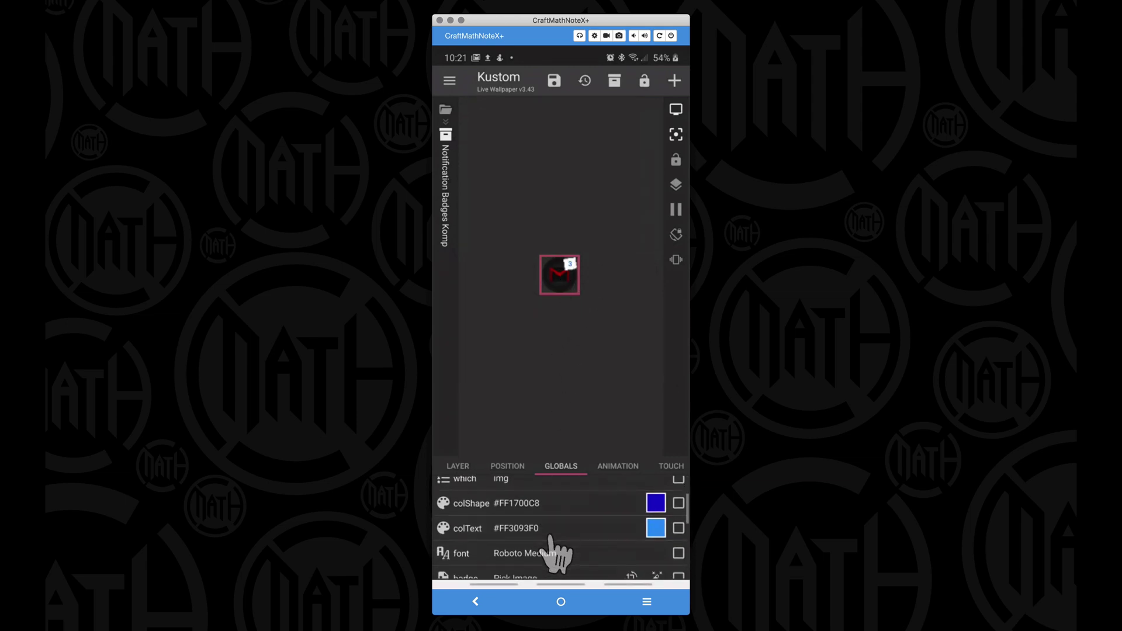
scroll(550, 536, "down", 2)
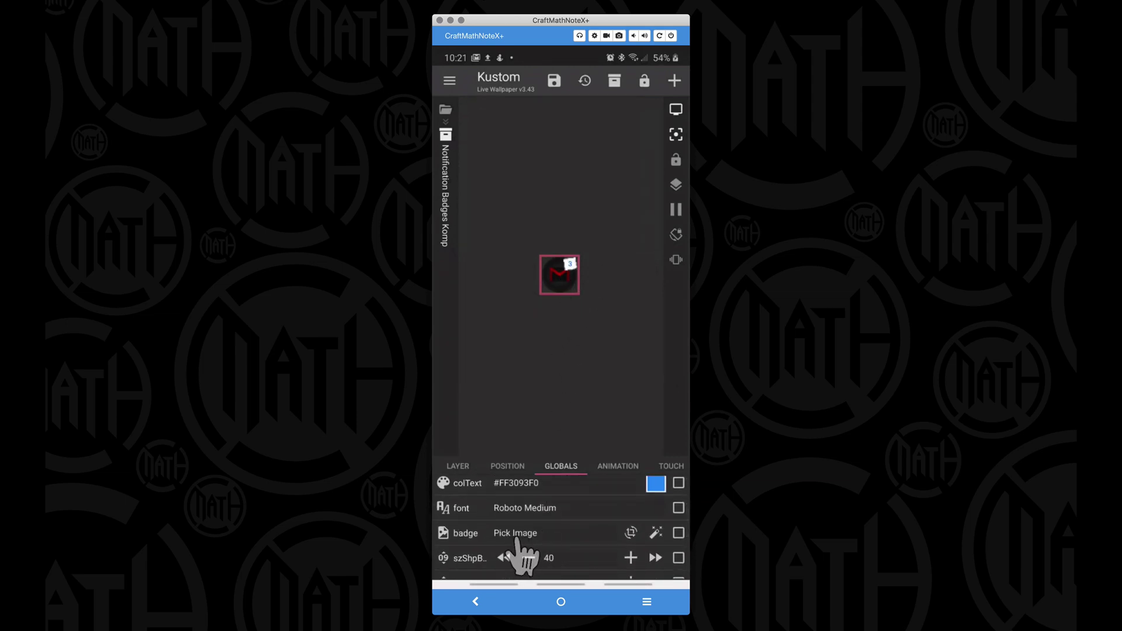
Step: Raise the Gmail badge's szShpB to 60, szIcon to 170 and szFont to 40
left_click(655, 558)
left_click(655, 558)
scroll(577, 541, "down", 2)
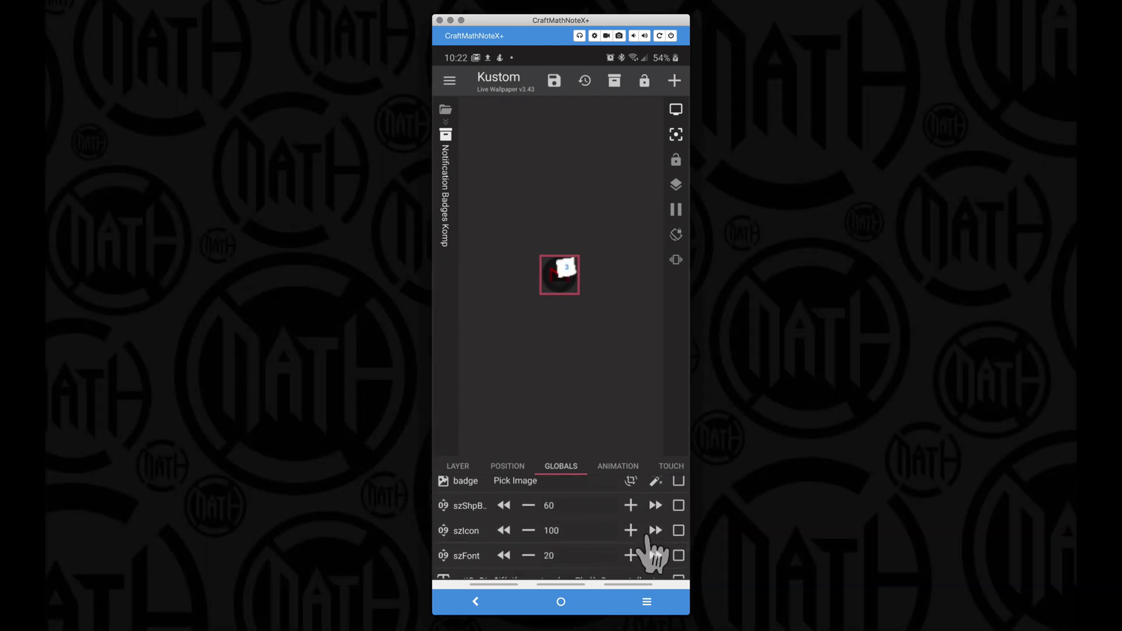
left_click(655, 530)
left_click(656, 530)
left_click(655, 530)
left_click(655, 530)
left_click(655, 530)
left_click(655, 530)
left_click(655, 530)
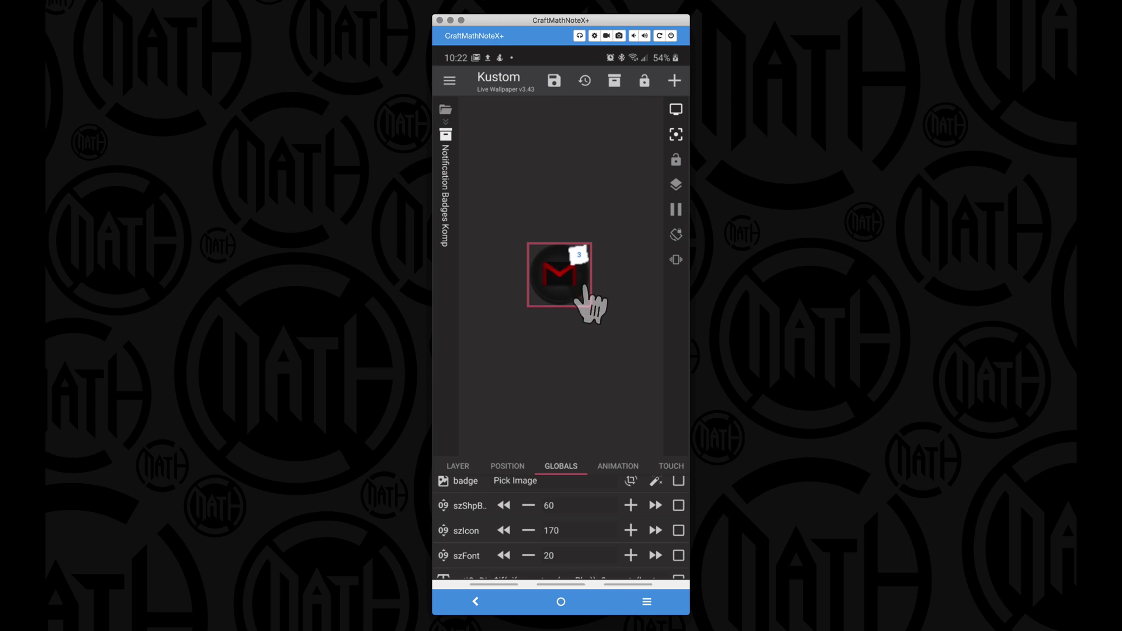
left_click(655, 556)
left_click(655, 556)
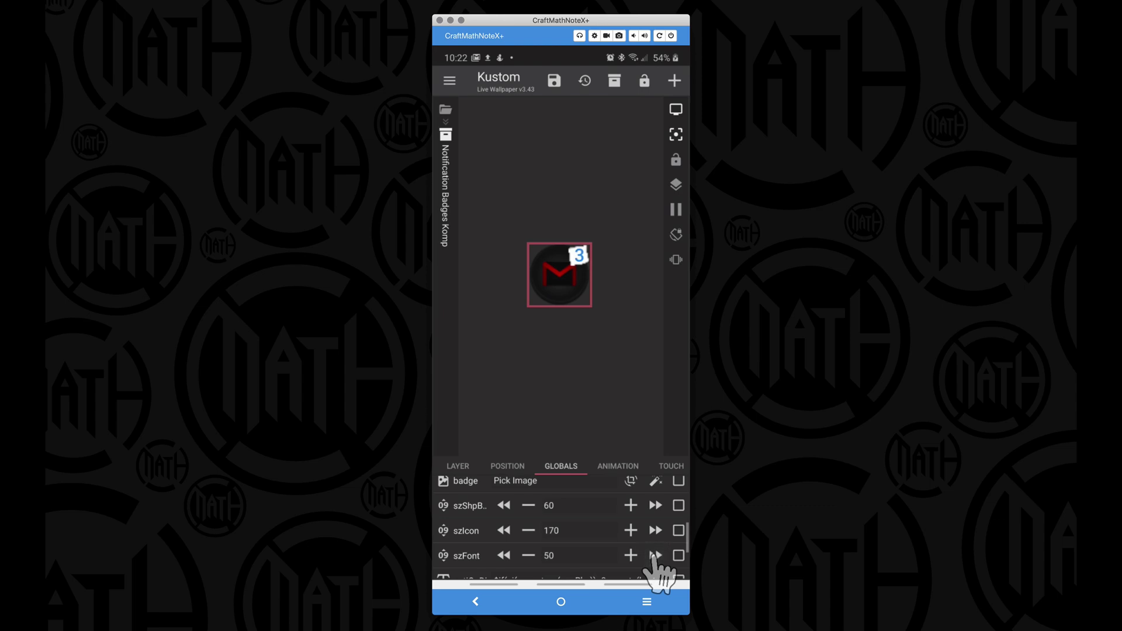
scroll(587, 556, "down", 4)
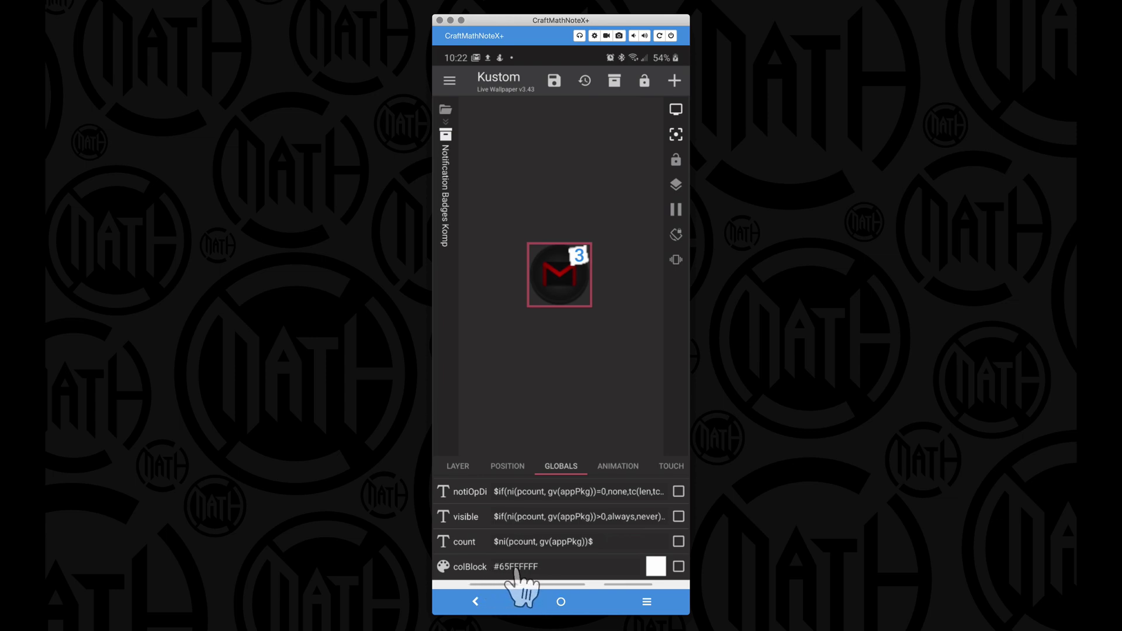
Step: Return to Root and load a second Notification Badges Komp komponent
left_click(458, 466)
left_click(454, 466)
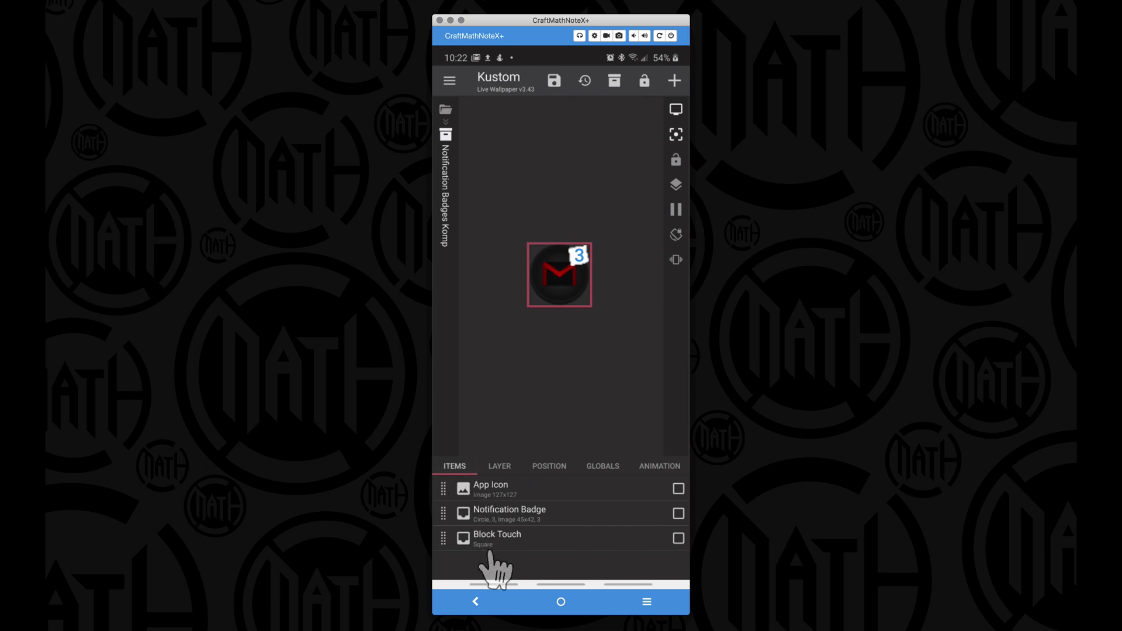
left_click(475, 602)
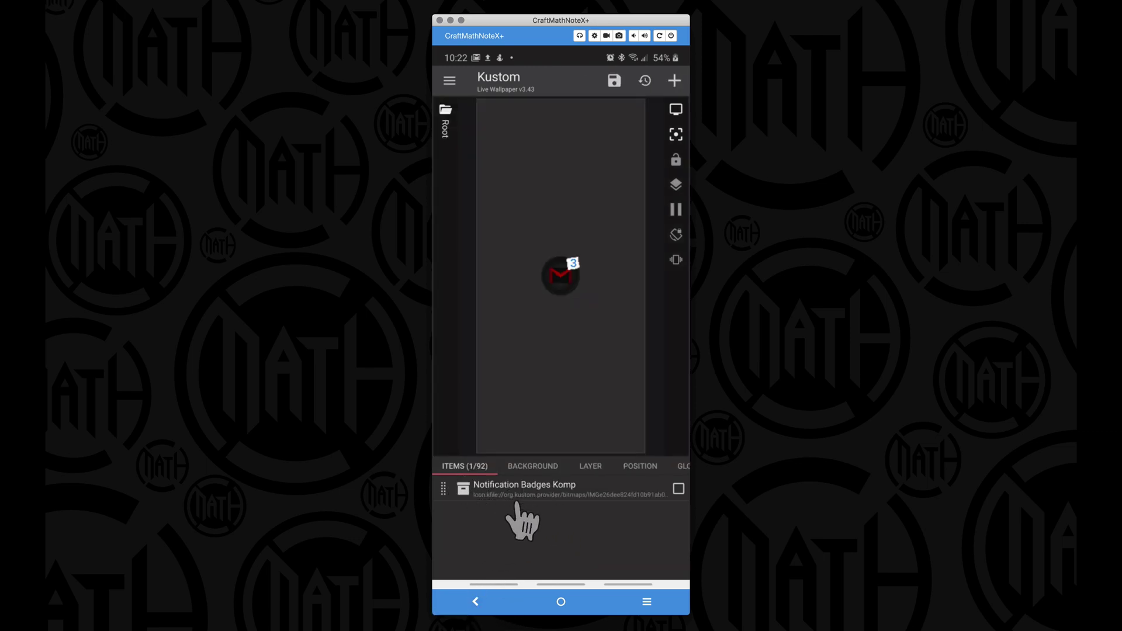
left_click(675, 80)
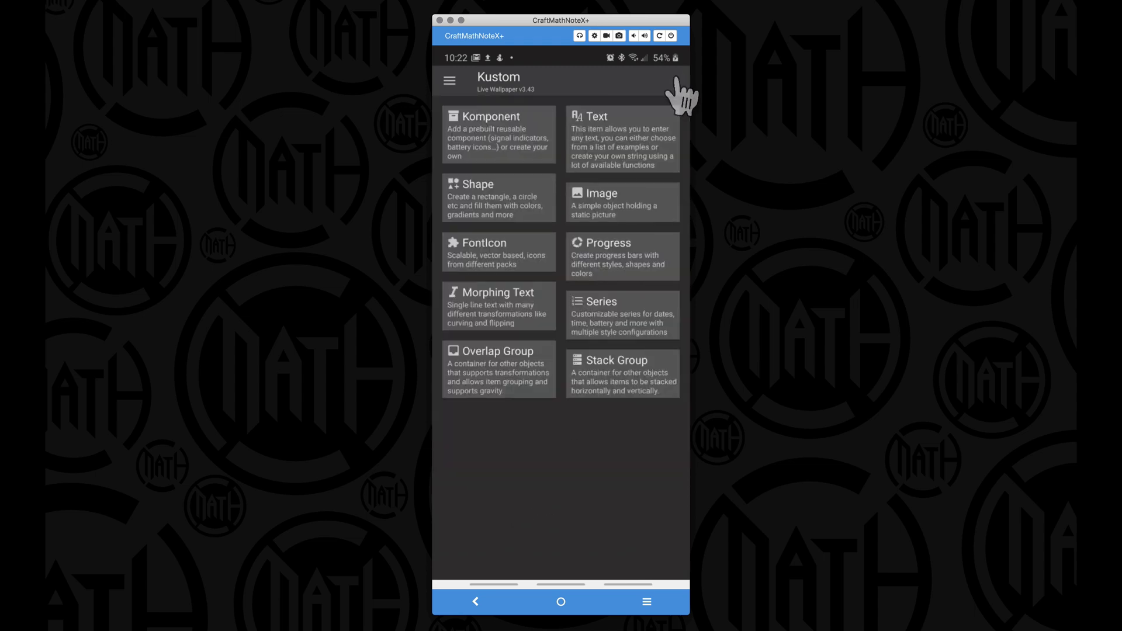
left_click(528, 134)
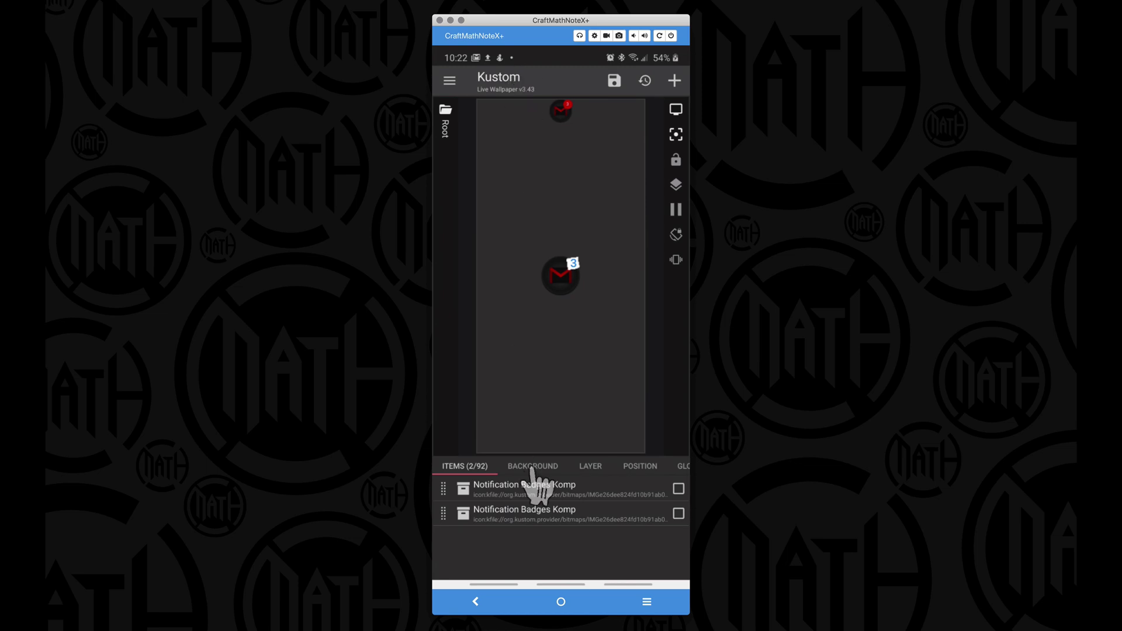
Step: Set the second komp's appPkg global to com.google.android.calendar
left_click(571, 514)
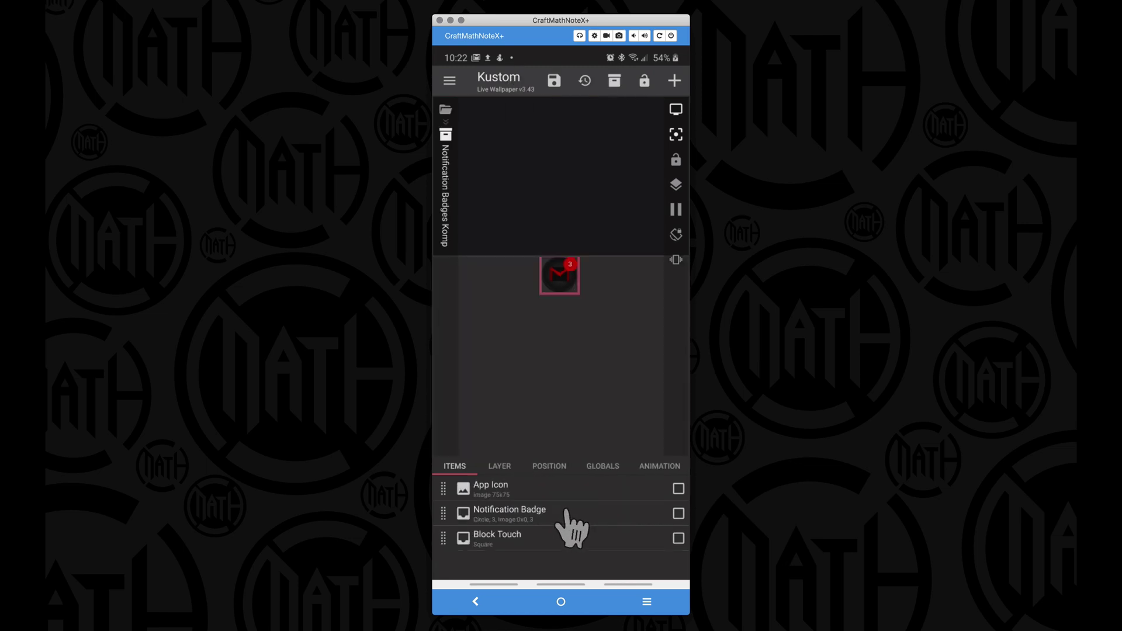
left_click(604, 467)
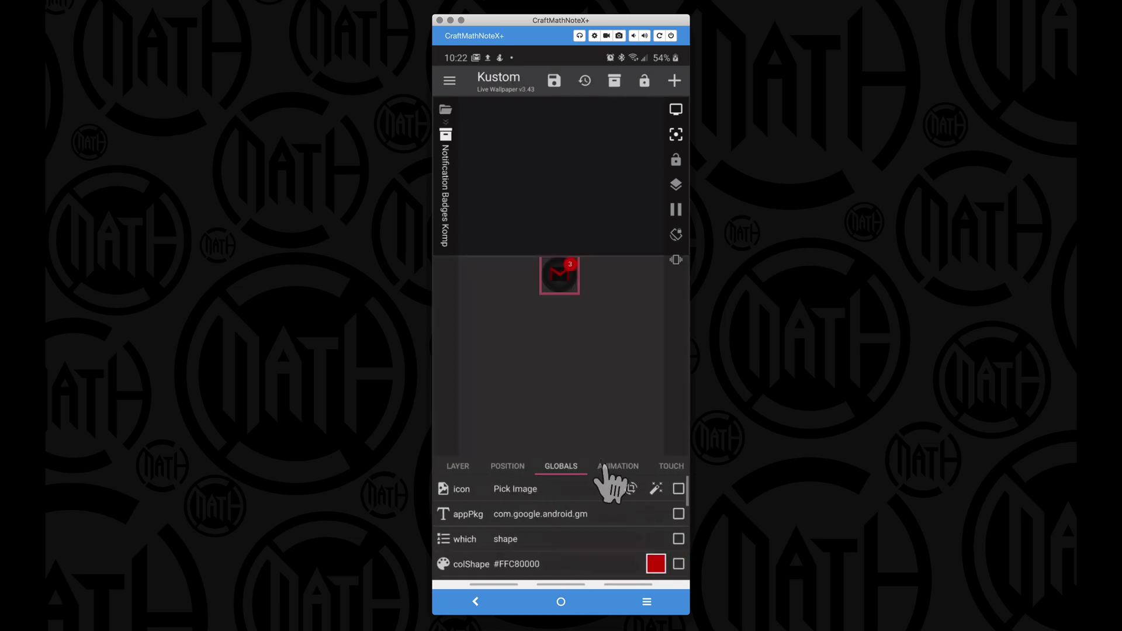
left_click(602, 517)
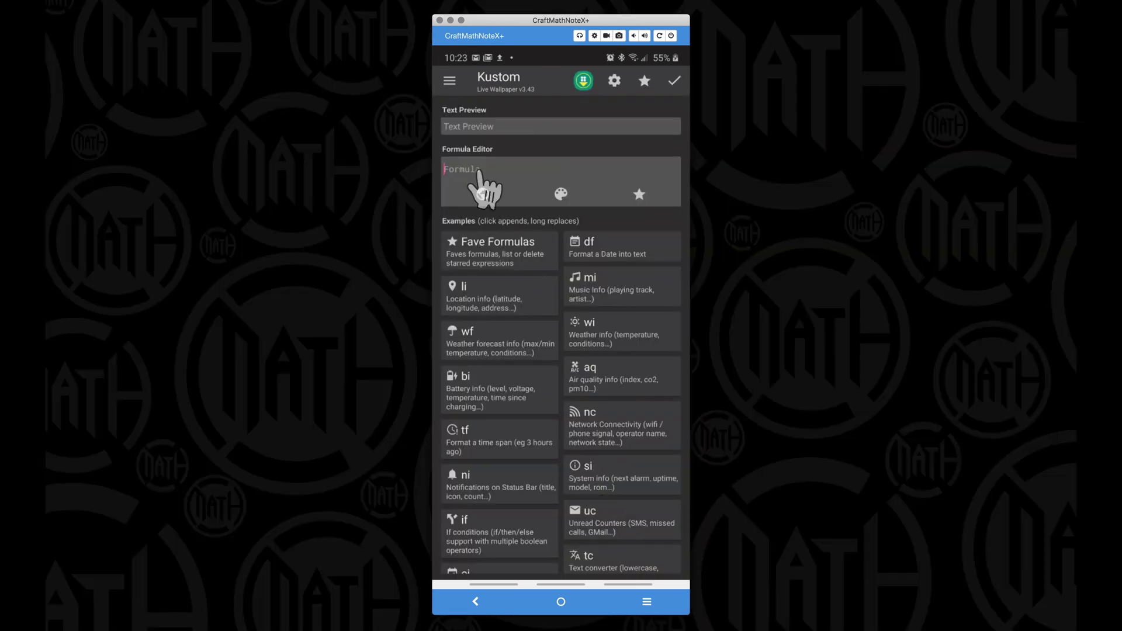
left_click(478, 171)
type("com.google.android.c")
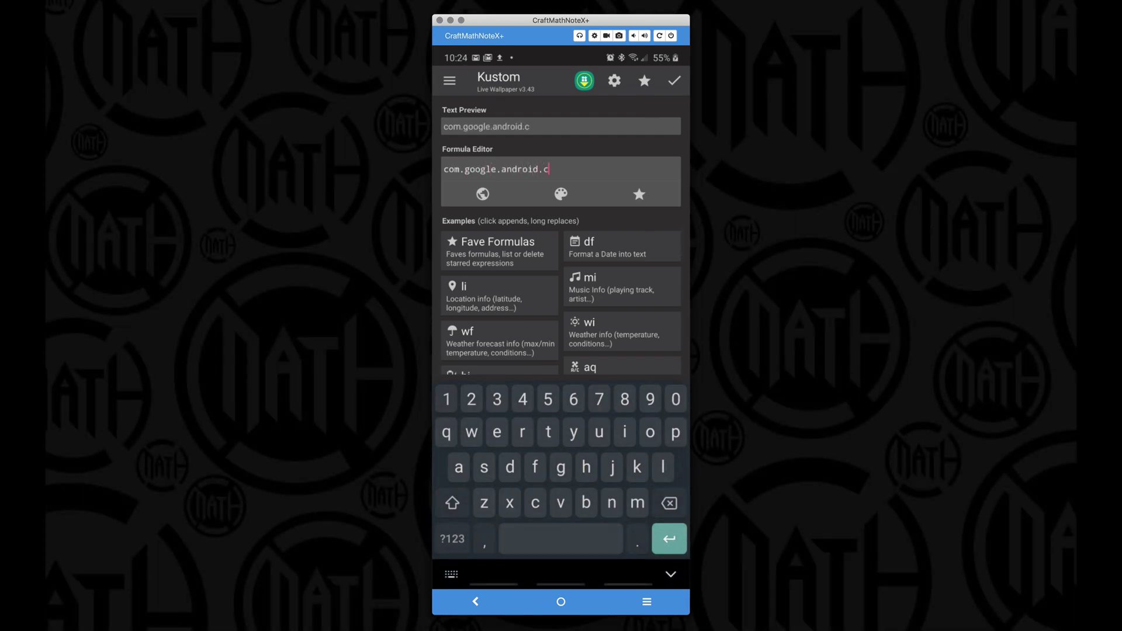
type("alendar")
left_click(674, 81)
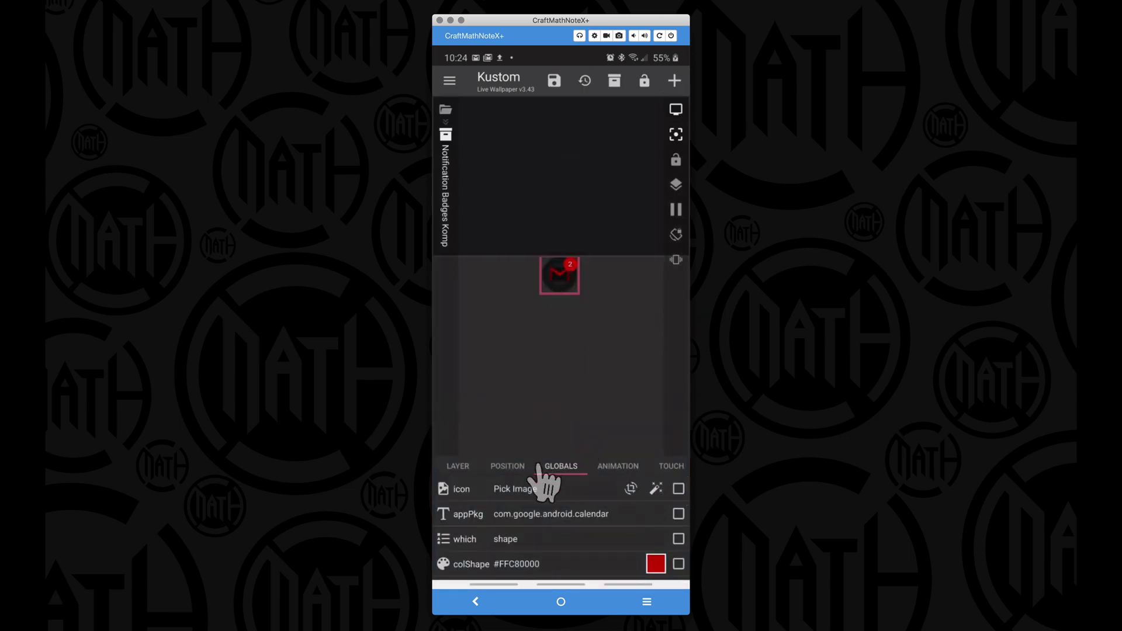
Step: Pick a 'calendar' icon image and set the badge style to img
left_click(510, 492)
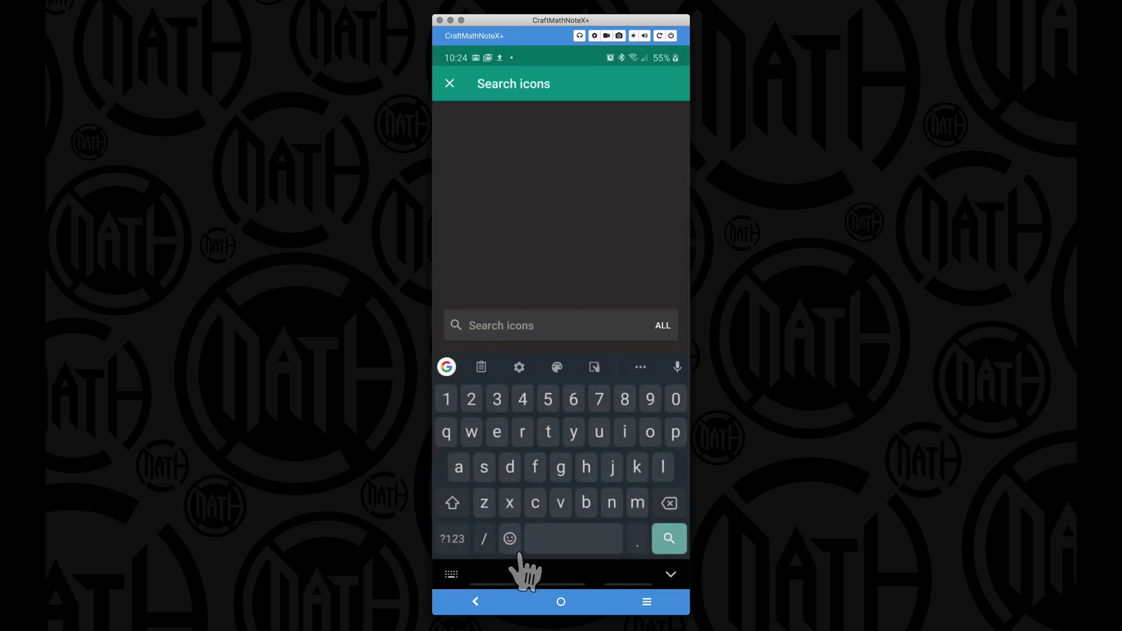
type("calendar")
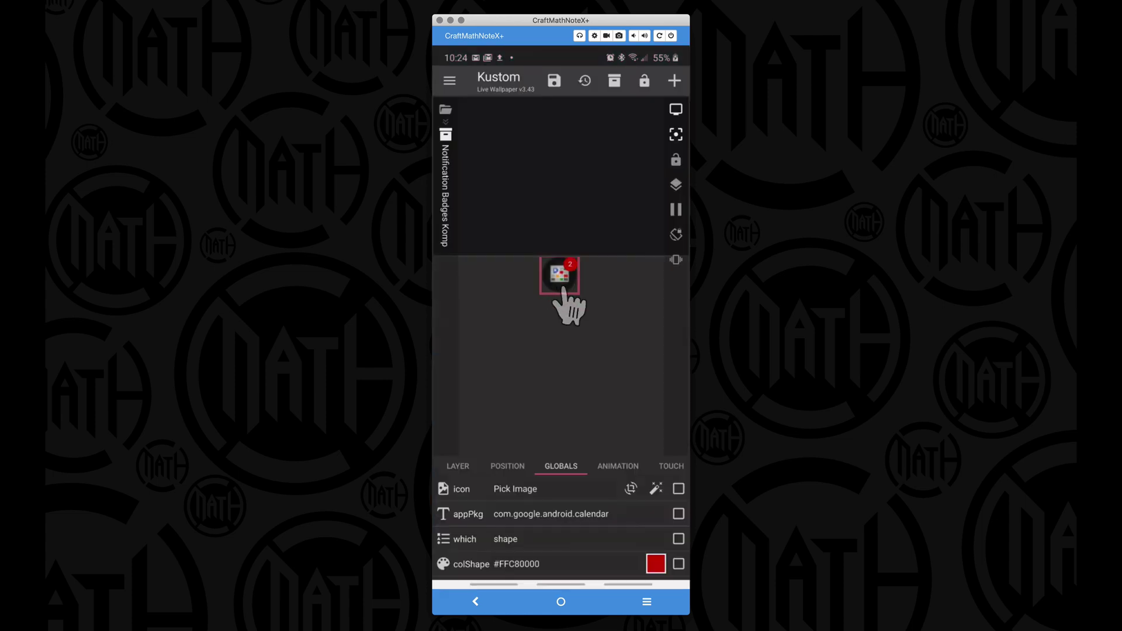
left_click(555, 537)
left_click(483, 324)
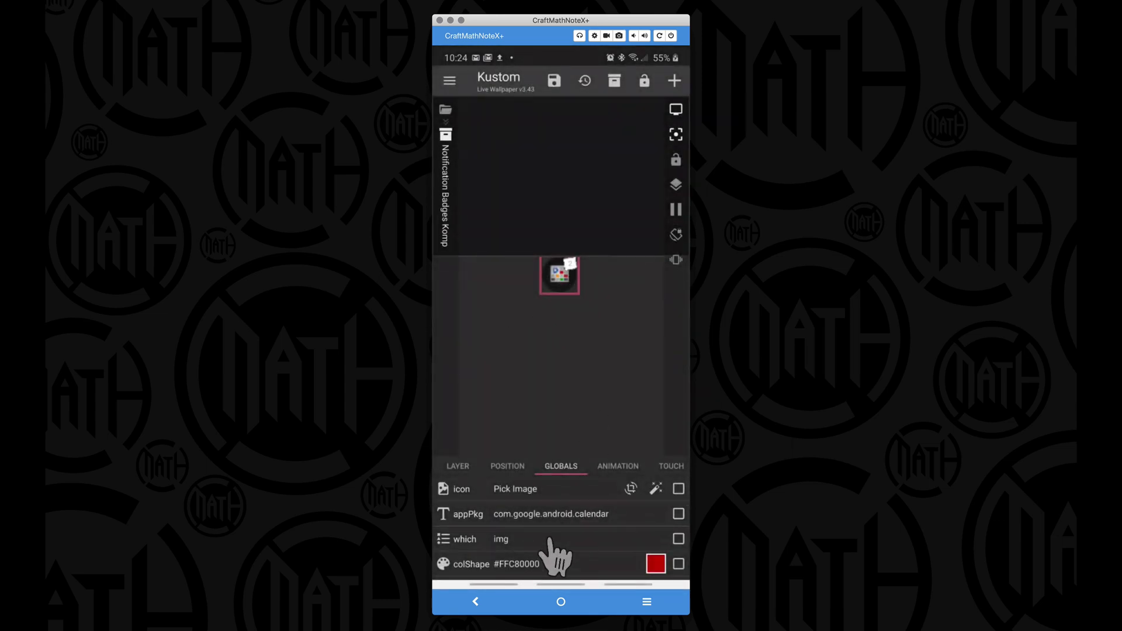
Step: Raise the Calendar badge's szShpB to 60 and szIcon to 170
scroll(614, 561, "down", 3)
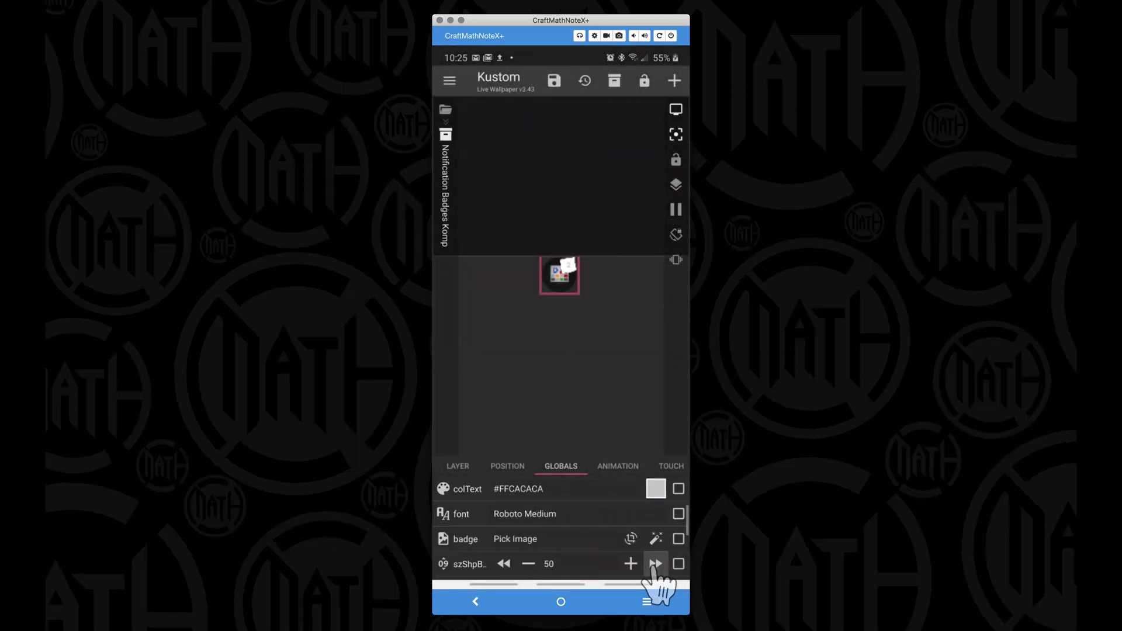
left_click(655, 564)
scroll(652, 555, "down", 1)
left_click(654, 541)
left_click(654, 541)
left_click(655, 541)
Step: Enlarge the badge number font and set colText to black #FF000000
left_click(655, 566)
left_click(654, 566)
scroll(590, 561, "up", 3)
scroll(585, 555, "up", 1)
left_click(656, 535)
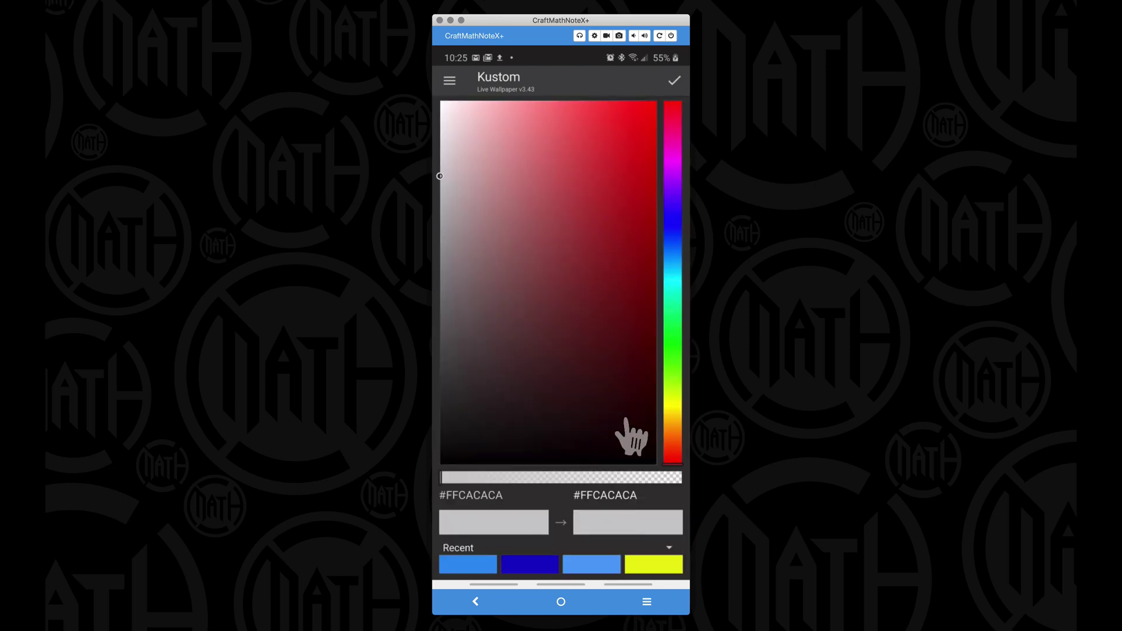
left_click(655, 463)
left_click(637, 529)
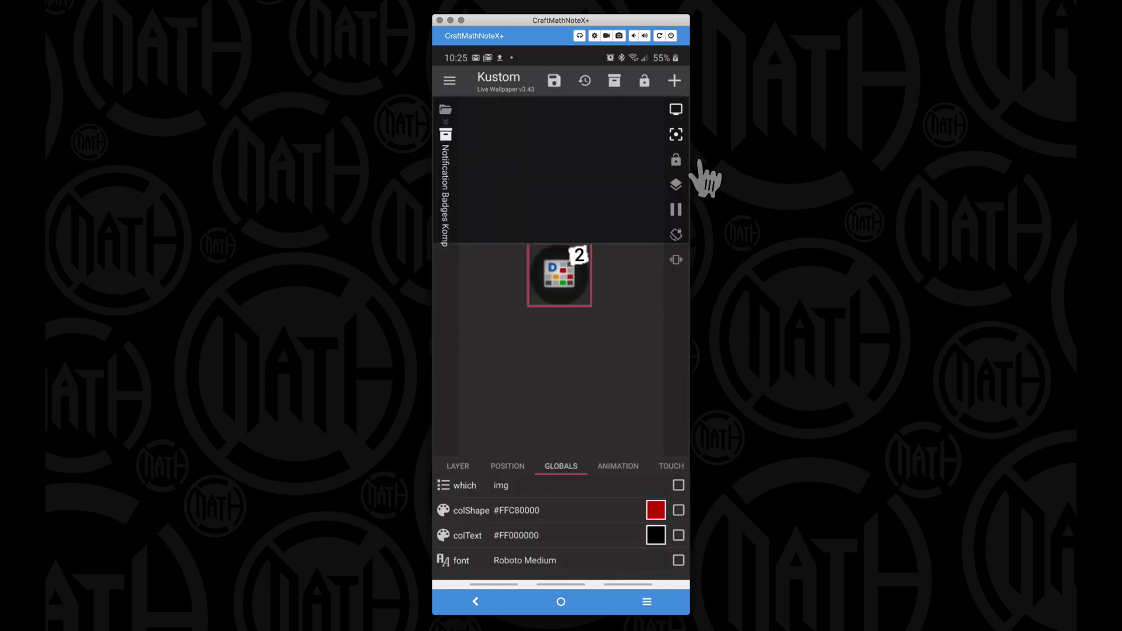
Step: Turn off zoom and go back to Root, listing both Notification Badges Komps
left_click(676, 135)
left_click(458, 467)
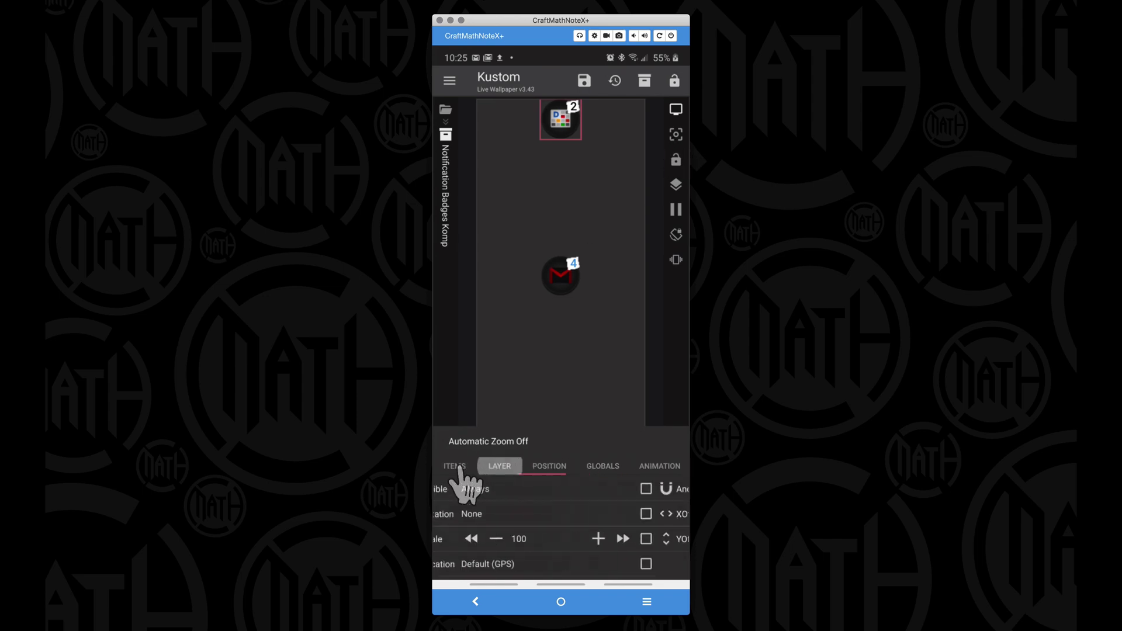
left_click(456, 467)
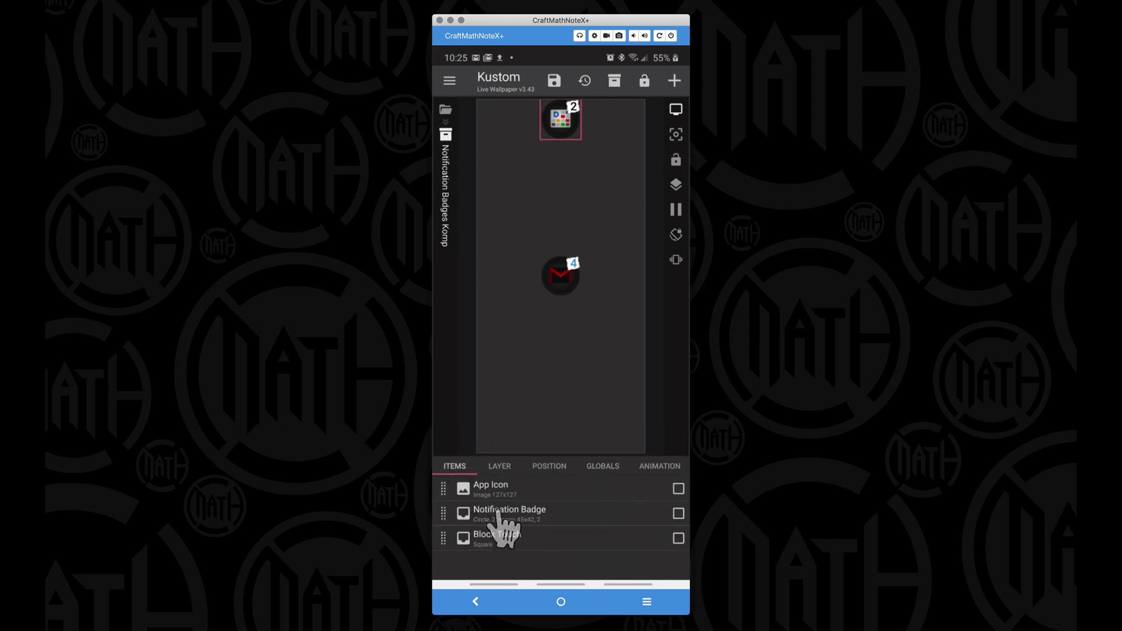
left_click(445, 110)
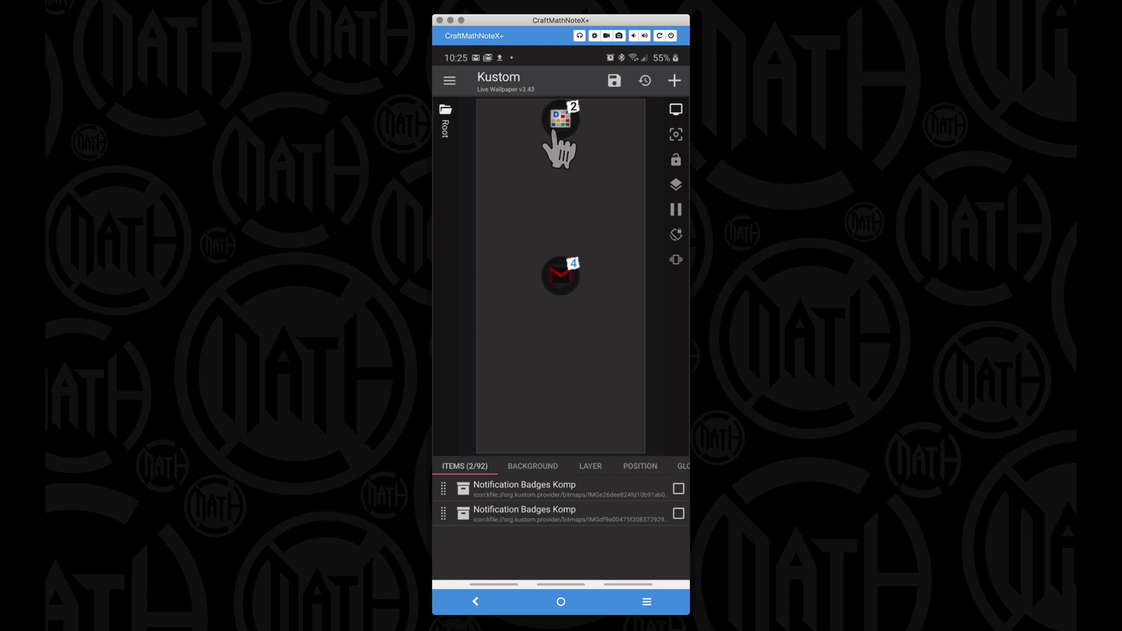
Step: Add a Stack Group and move both Notification Badges Komps into it
left_click(674, 81)
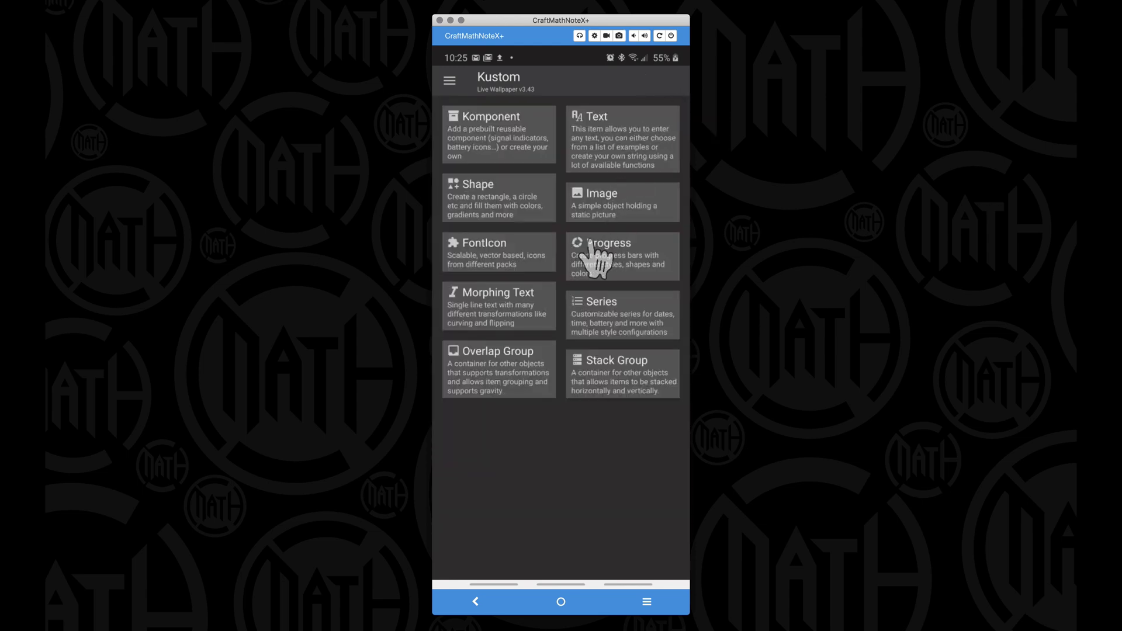
key("Escape")
left_click(677, 83)
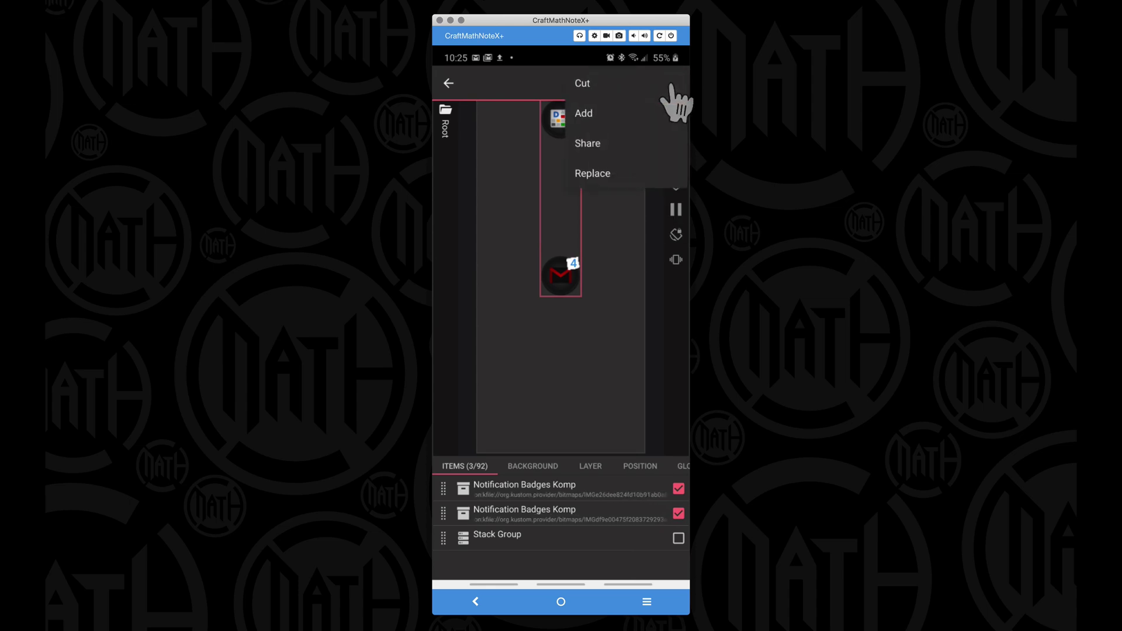
left_click(604, 83)
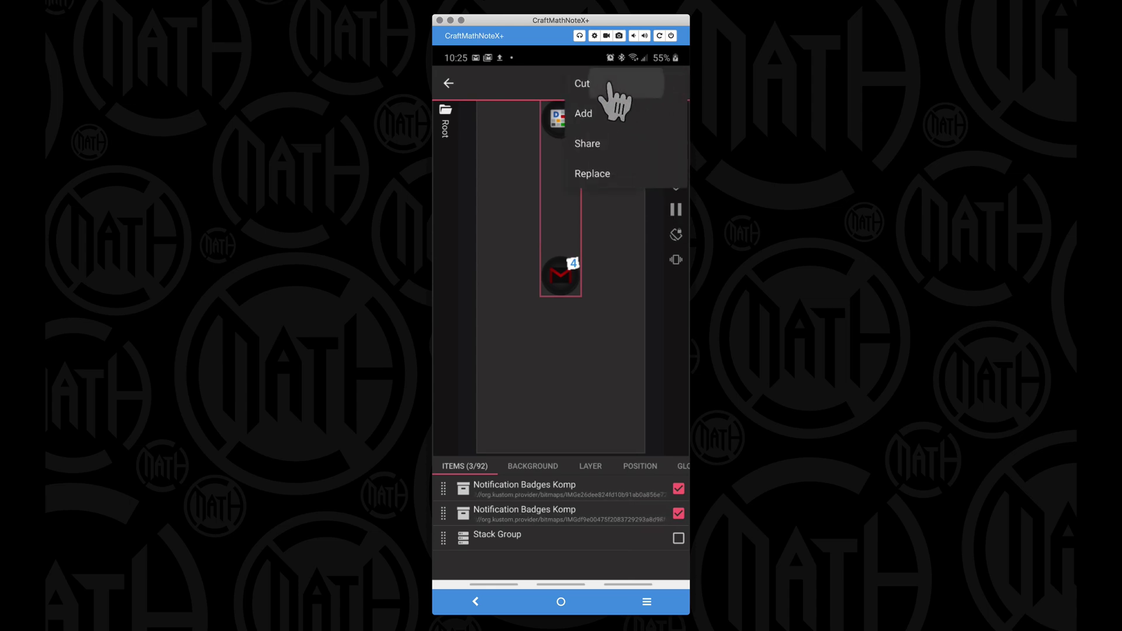
left_click(495, 534)
left_click(675, 80)
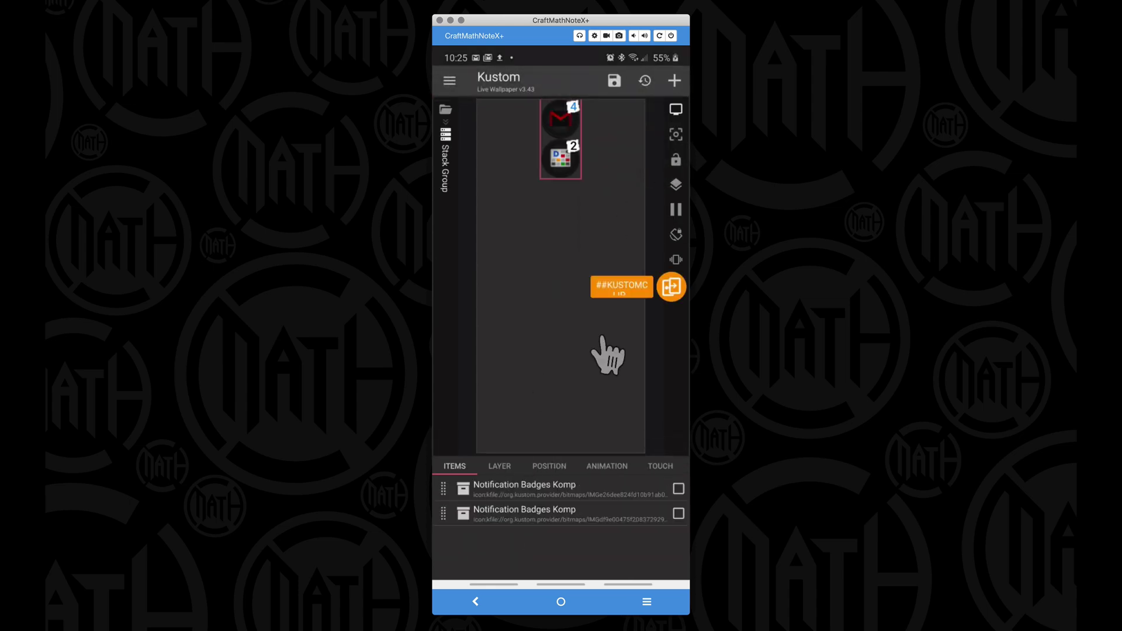
Step: Set the stack to Vertical Center with margin 60, save, and return home
left_click(497, 467)
left_click(514, 515)
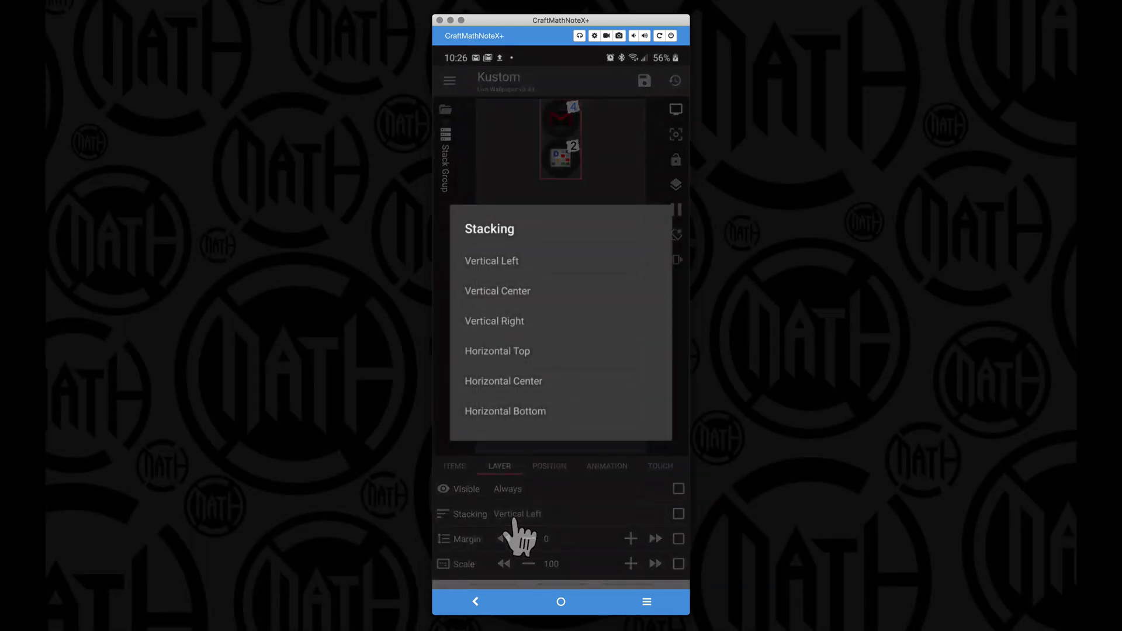
left_click(512, 290)
left_click(655, 539)
left_click(655, 538)
left_click(655, 538)
left_click(655, 538)
left_click(655, 538)
left_click(655, 538)
left_click(644, 82)
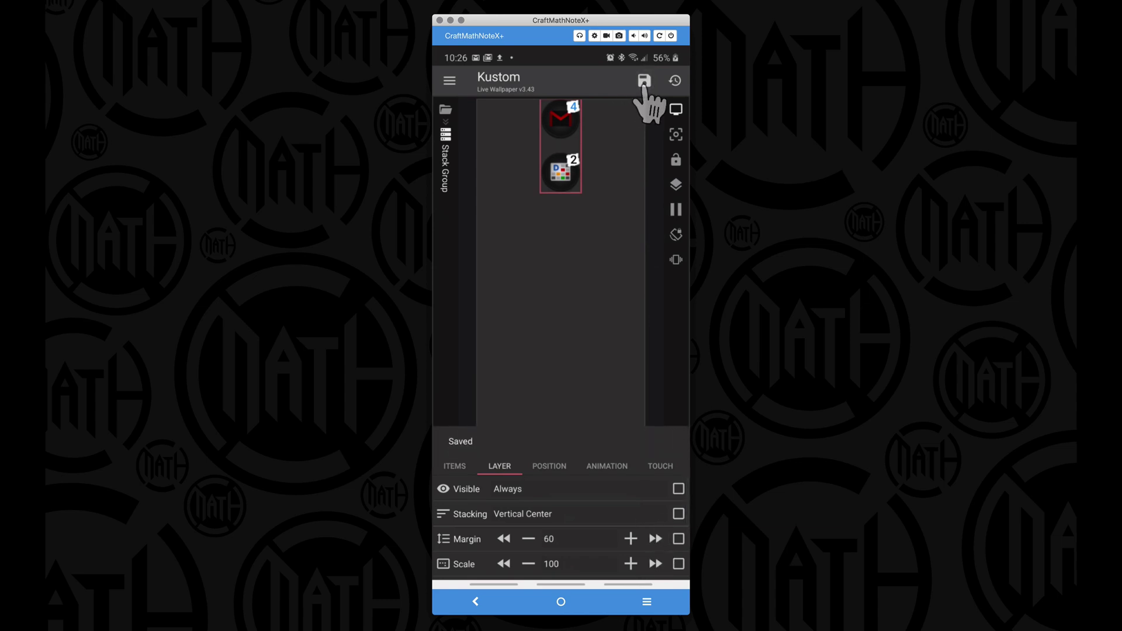
left_click(561, 601)
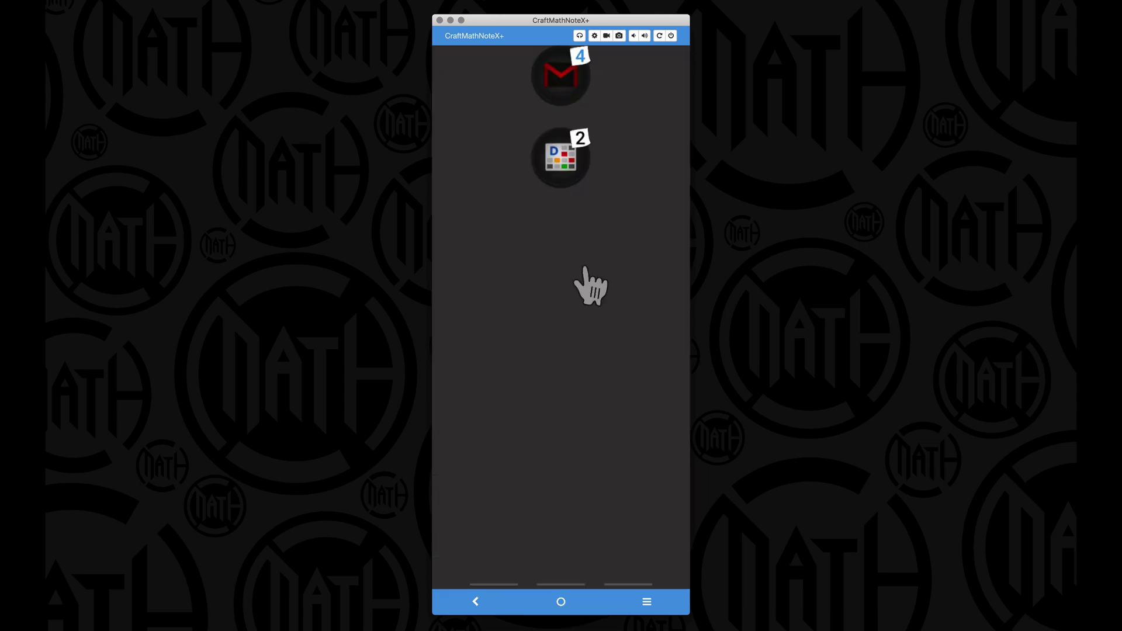
left_click(570, 164)
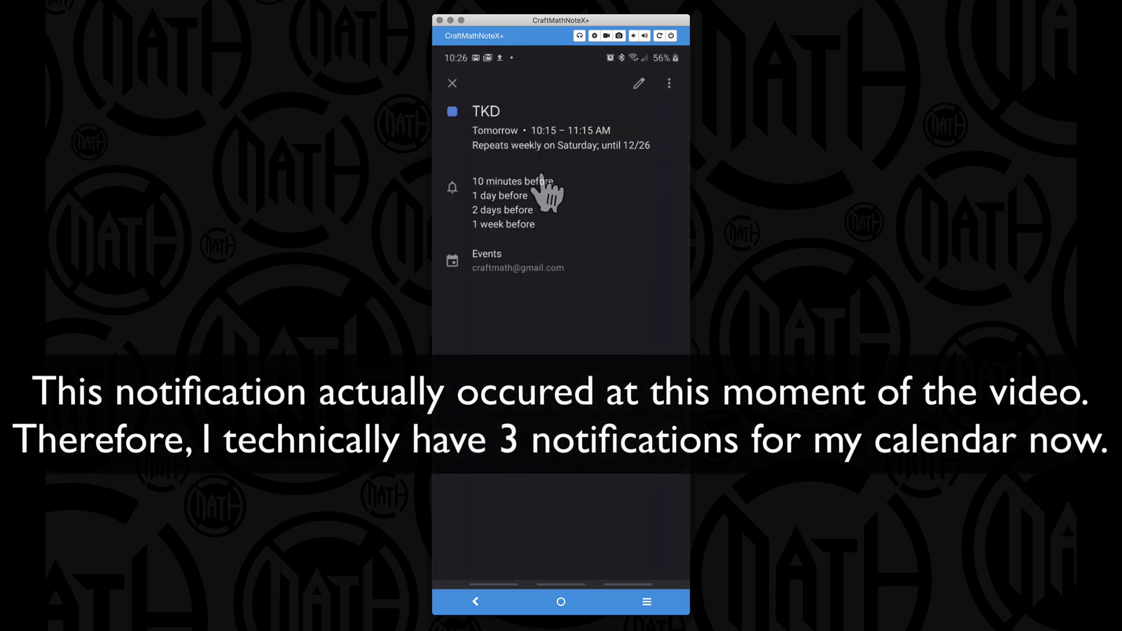
left_click(566, 590)
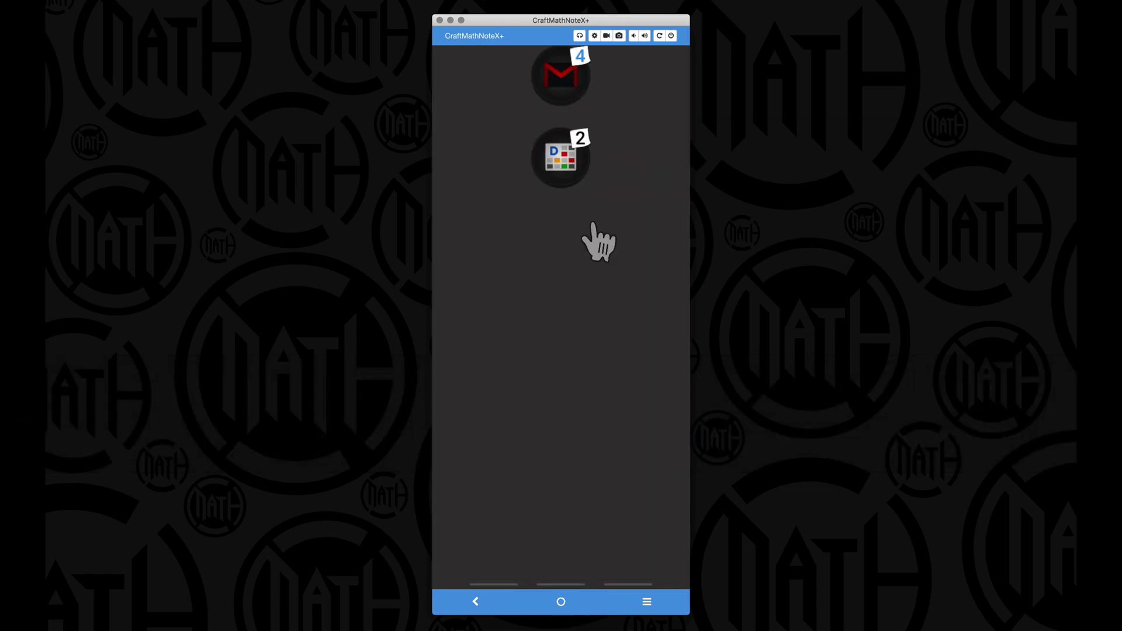
Step: Dismiss the Pre emergent reminder from the shade, then view and close the Food LG event
left_click_drag(596, 243, 585, 263)
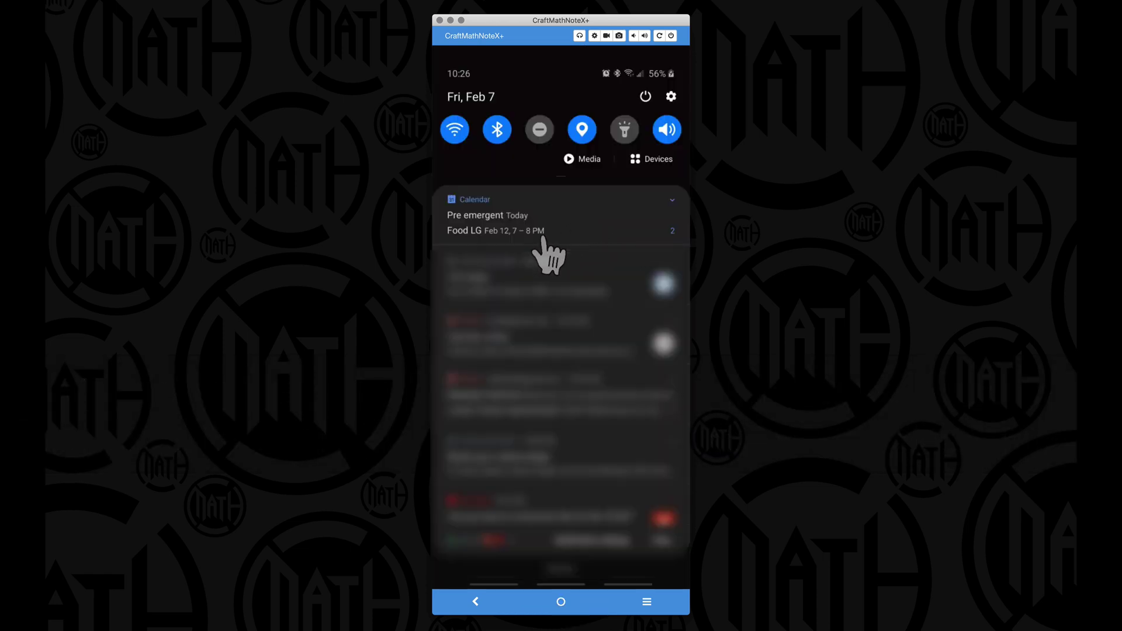
left_click_drag(475, 244, 518, 272)
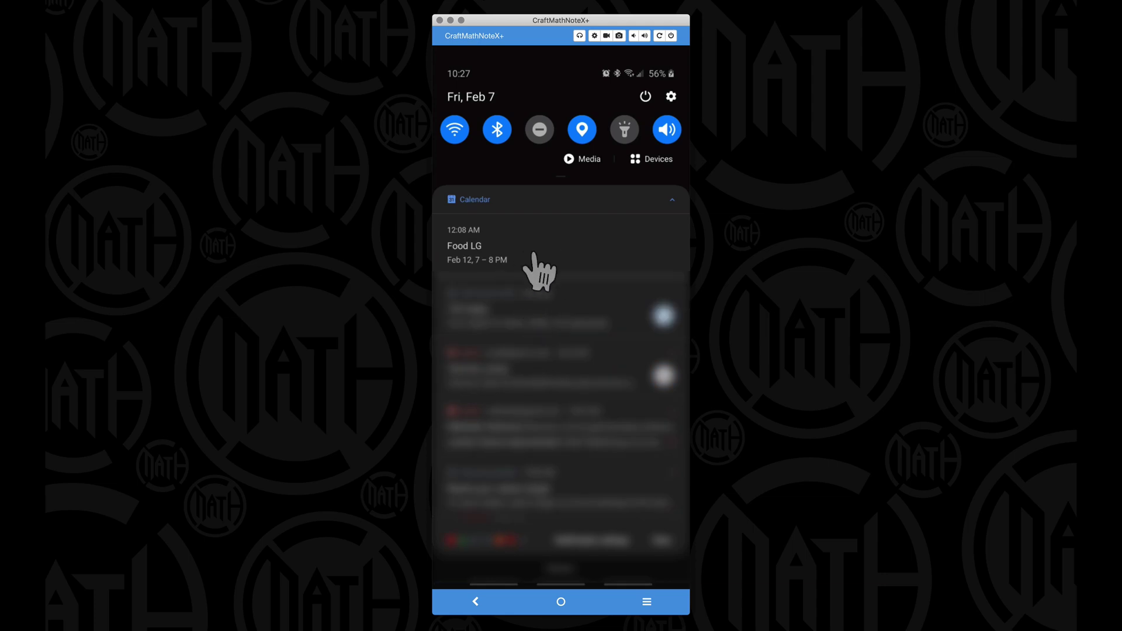
left_click(522, 266)
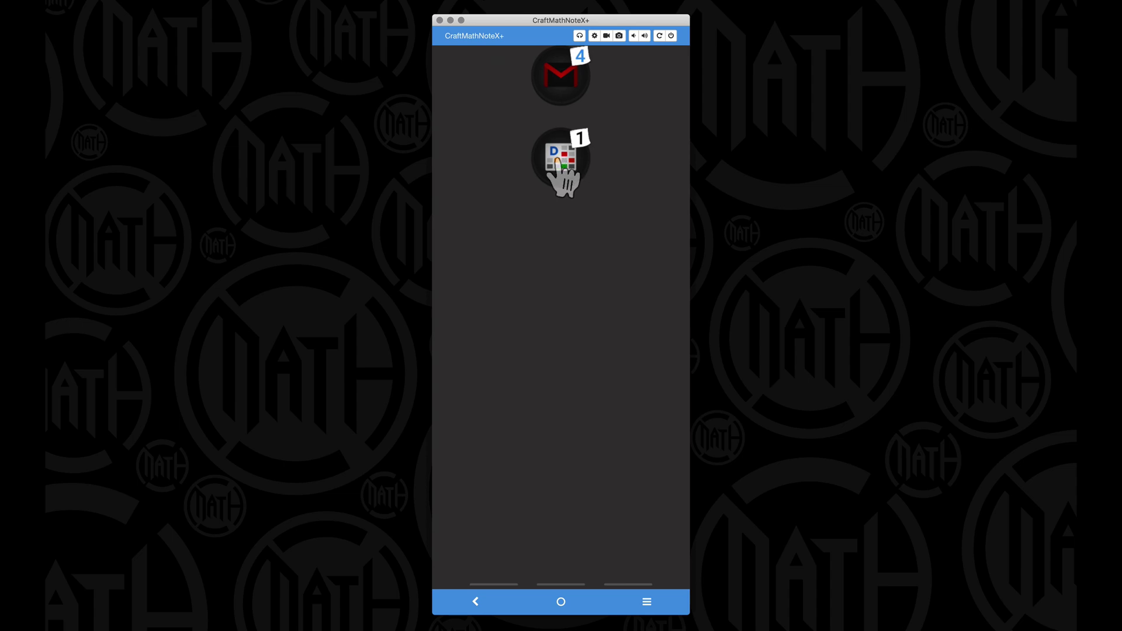
left_click(559, 163)
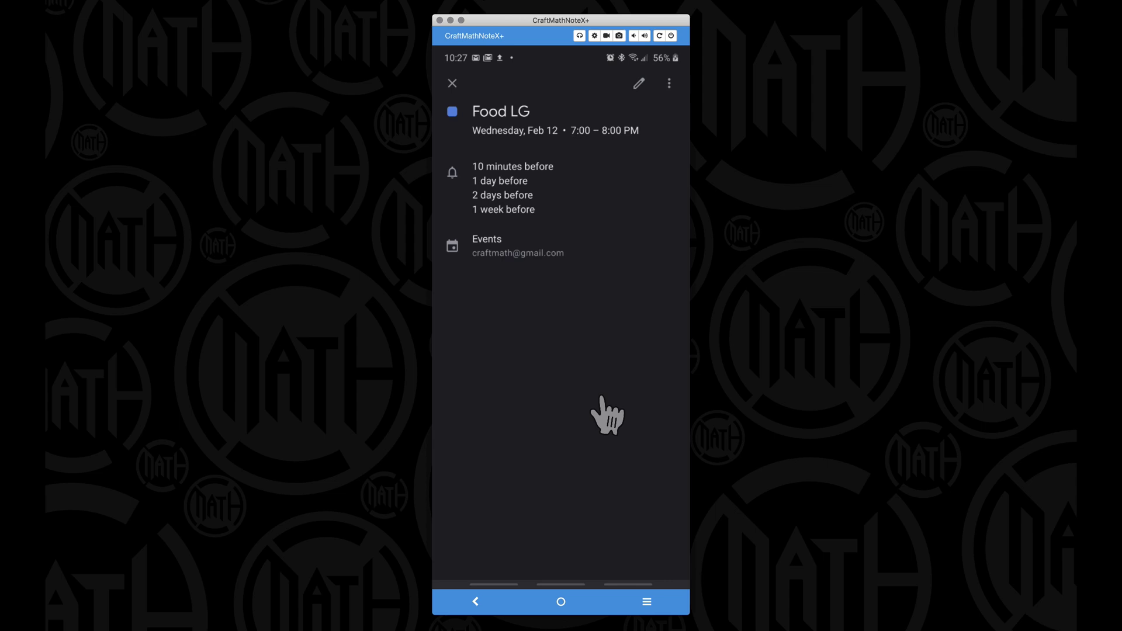
left_click(587, 140)
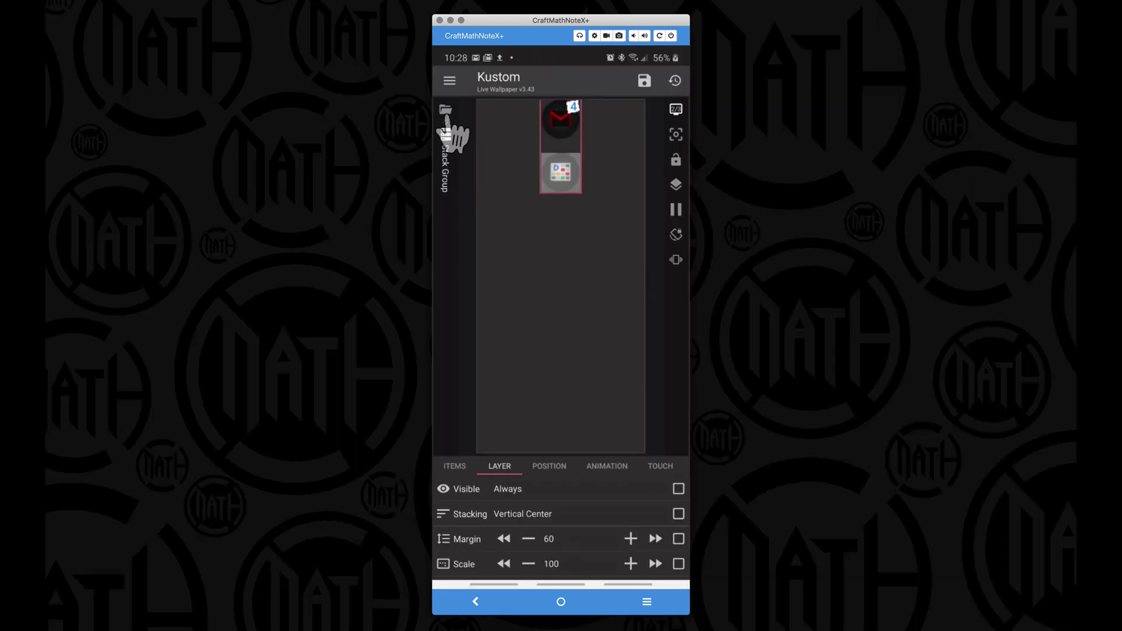
Step: Set the calendar Notification Badges Komp's colBlock global to fully transparent #00FFFFFF and check the home screen
left_click(446, 113)
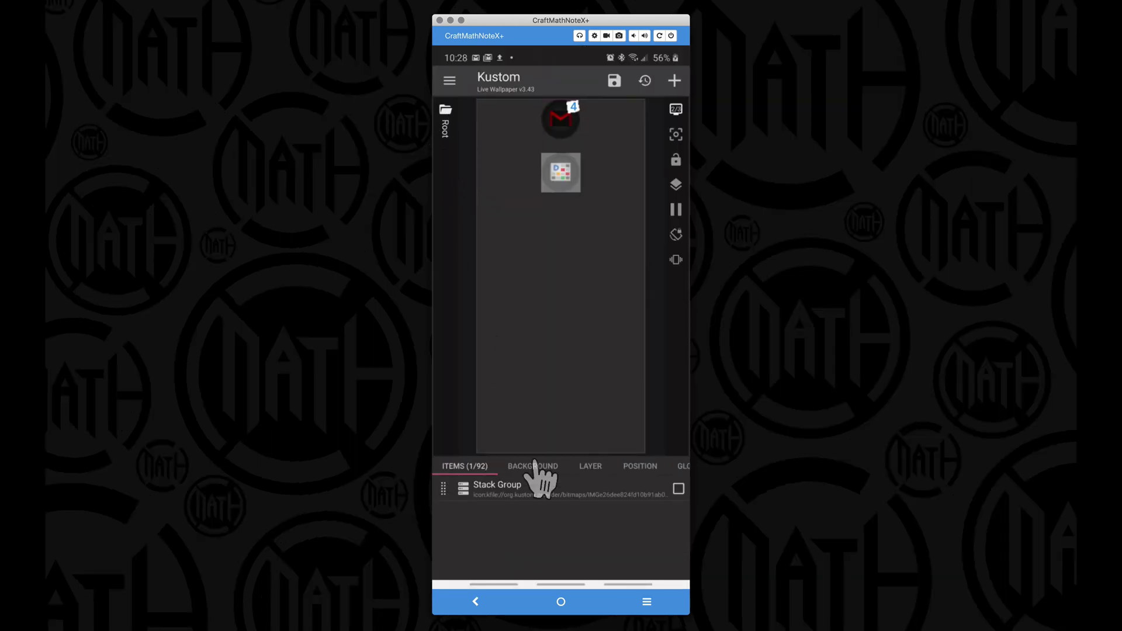
left_click(529, 493)
left_click(524, 516)
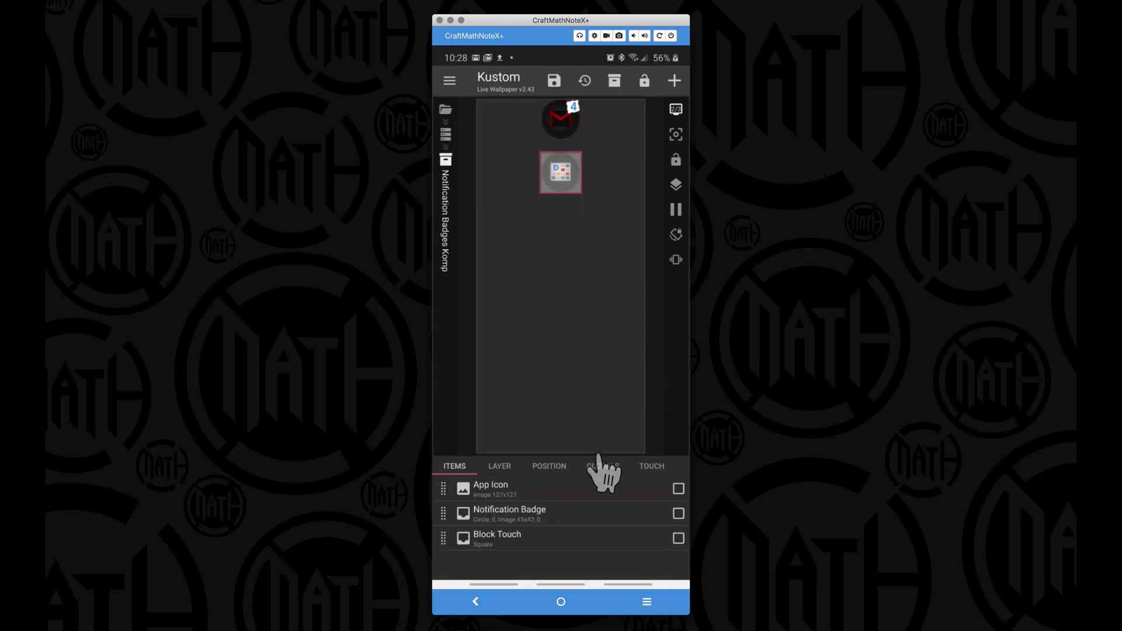
left_click(603, 467)
scroll(587, 540, "down", 5)
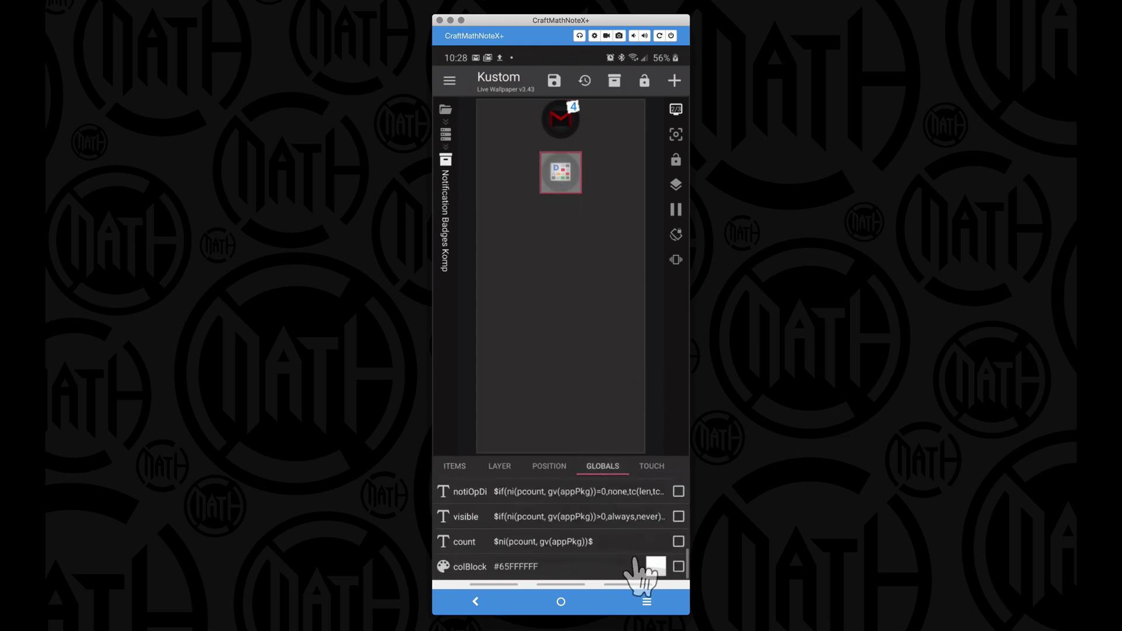
left_click(656, 566)
left_click_drag(570, 476, 721, 501)
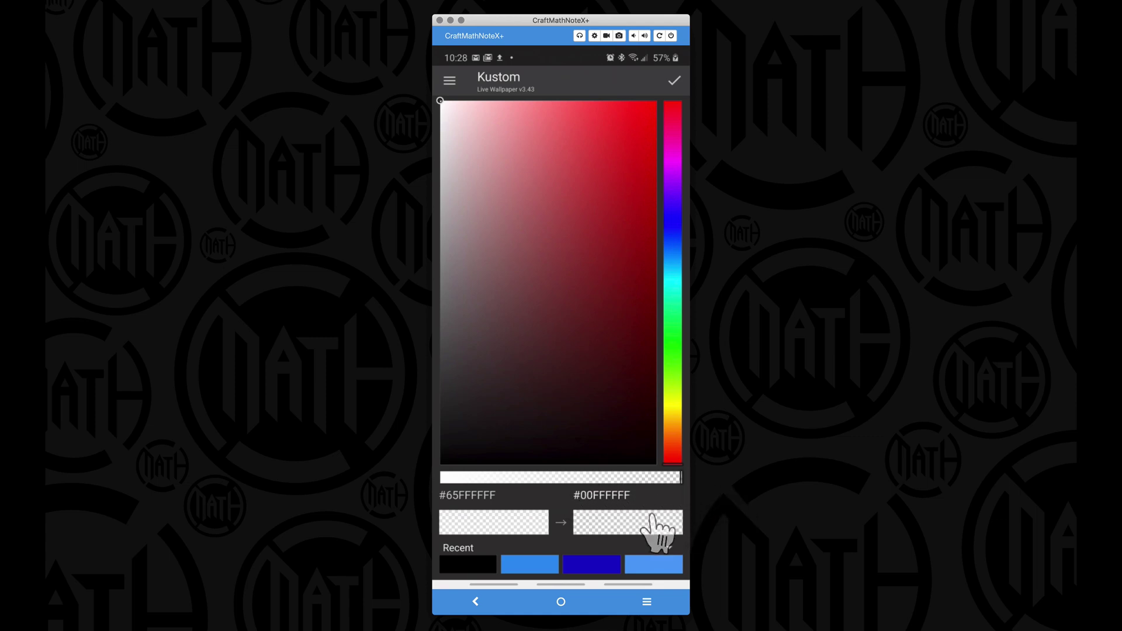
left_click(657, 523)
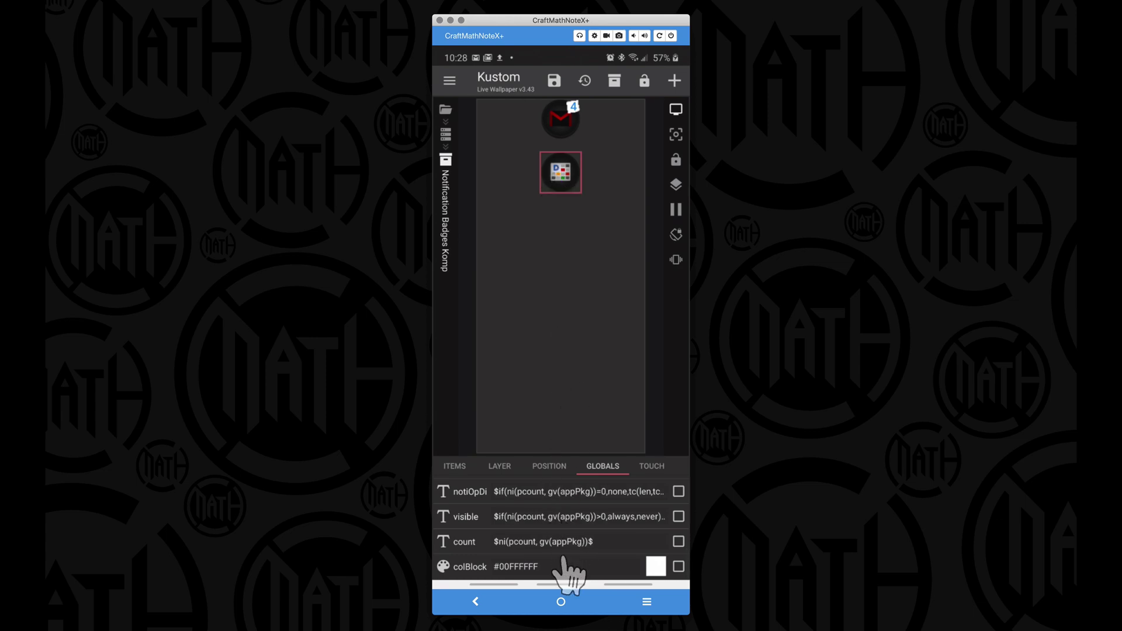
left_click(551, 603)
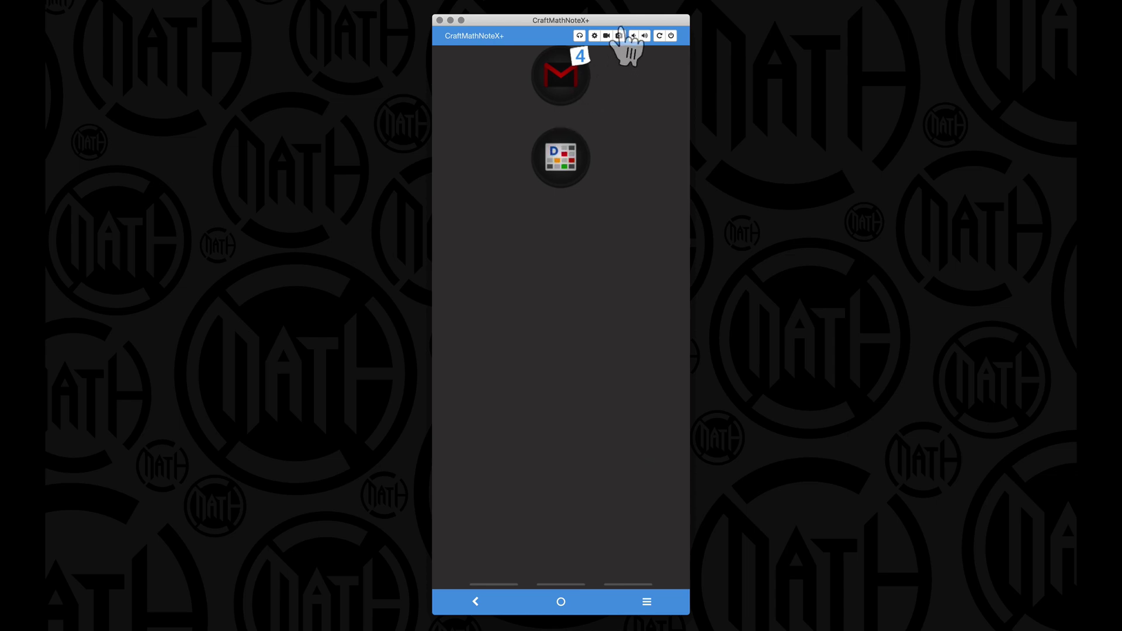
Step: Read an email opened from the Gmail badge icon, then pull down the notification shade
left_click(577, 81)
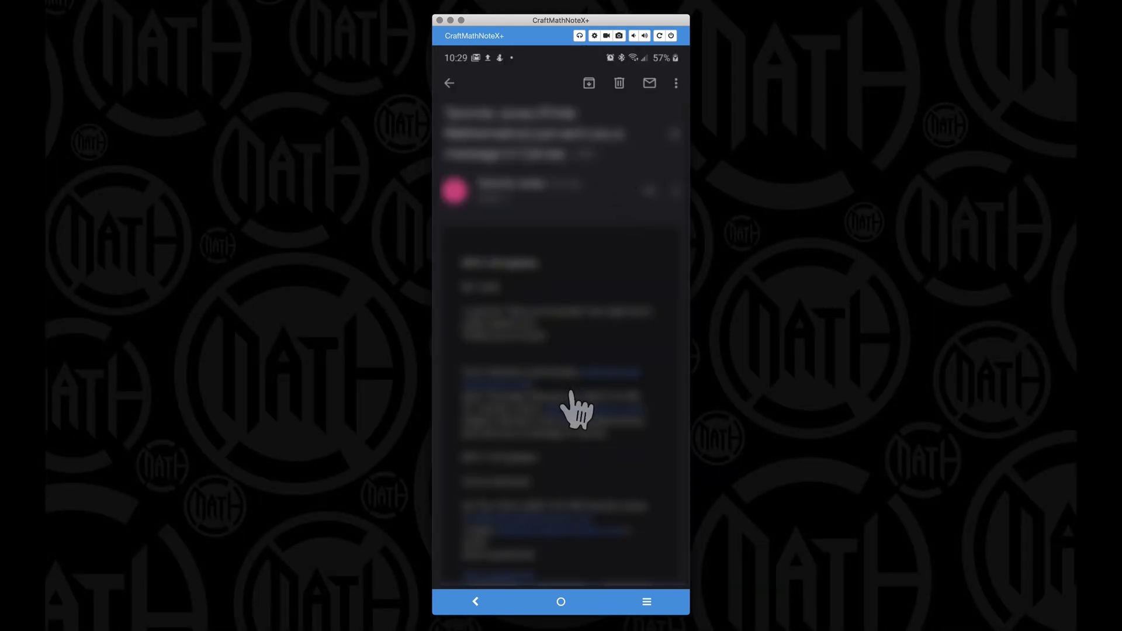
left_click(560, 602)
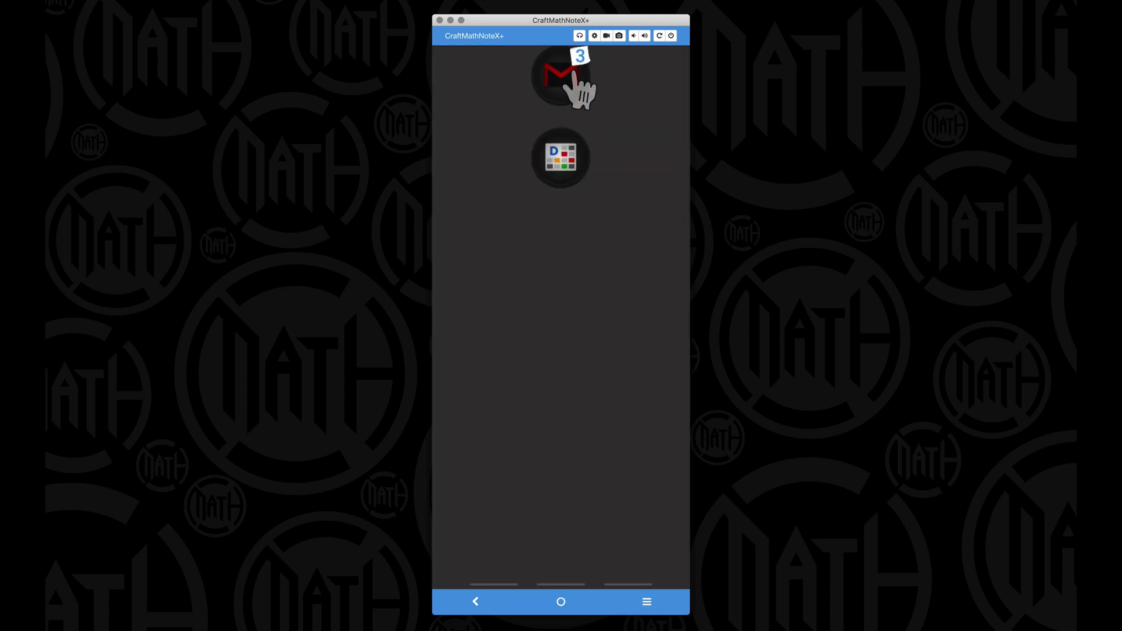
left_click_drag(575, 75, 576, 81)
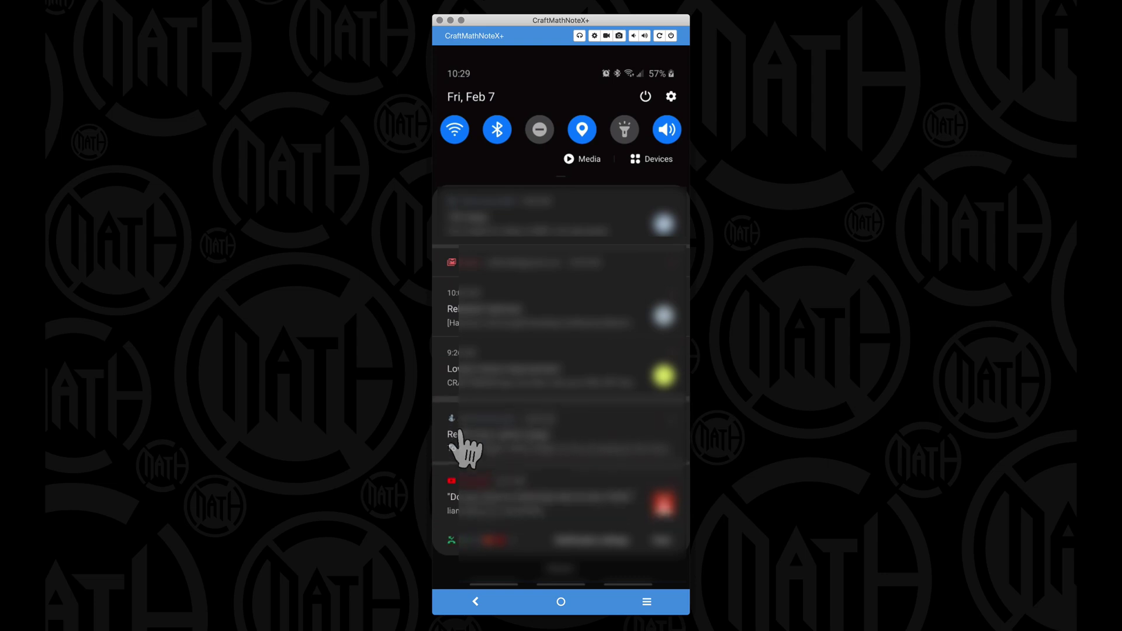
Step: Read the remaining Gmail emails from the badge icon and a notification to clear the count
left_click(560, 601)
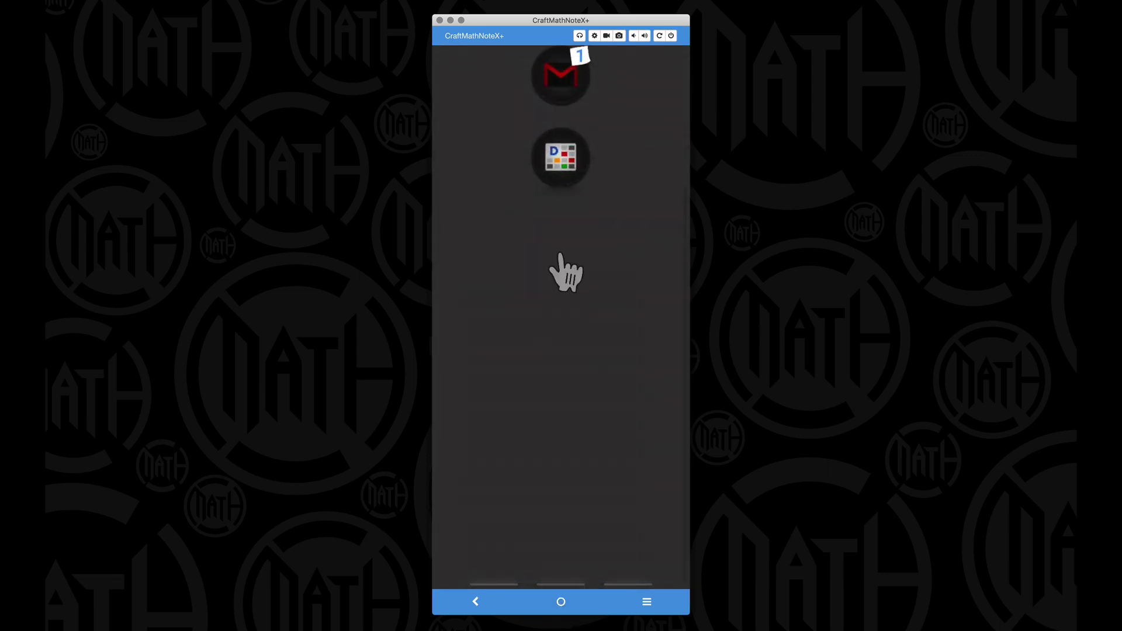
left_click(566, 80)
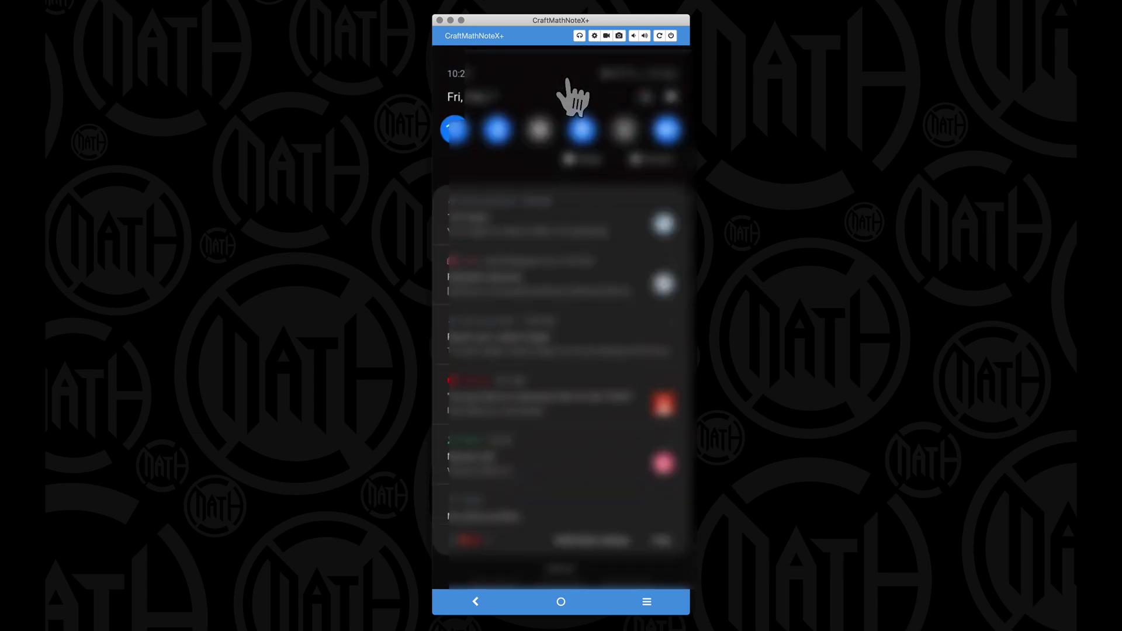
left_click(499, 286)
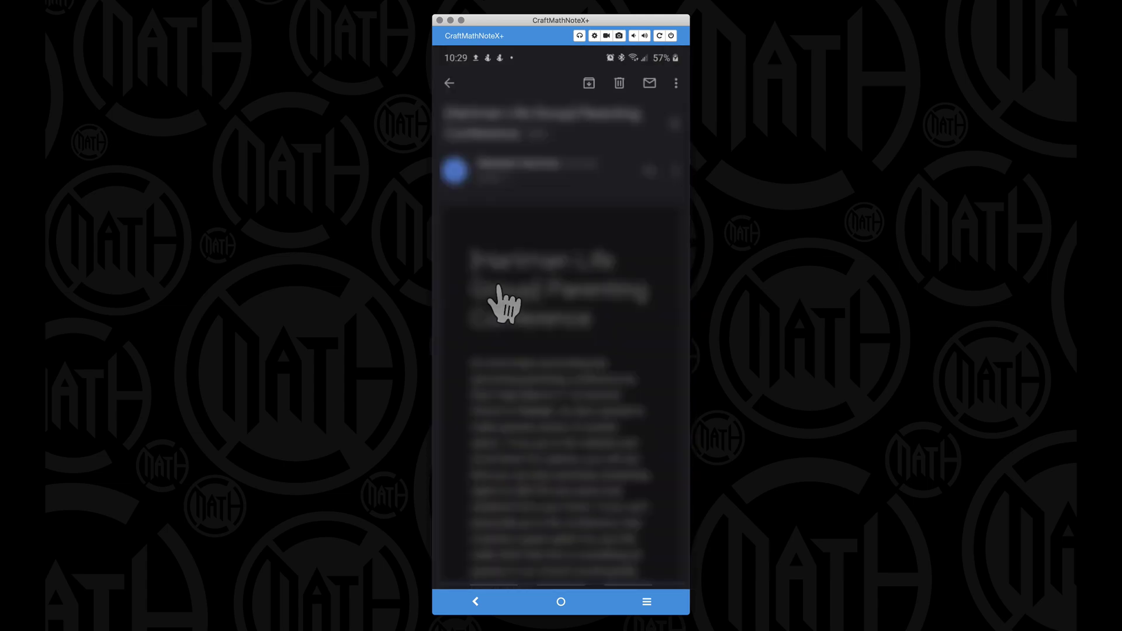